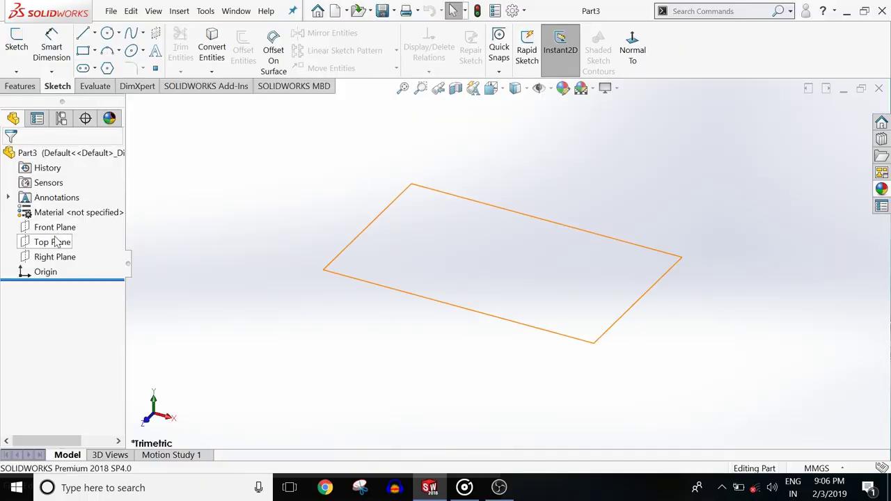
# Start a sketch on the Top Plane and draw two concentric circles centred on the origin.
pyautogui.click(43, 242)
pyautogui.click(19, 55)
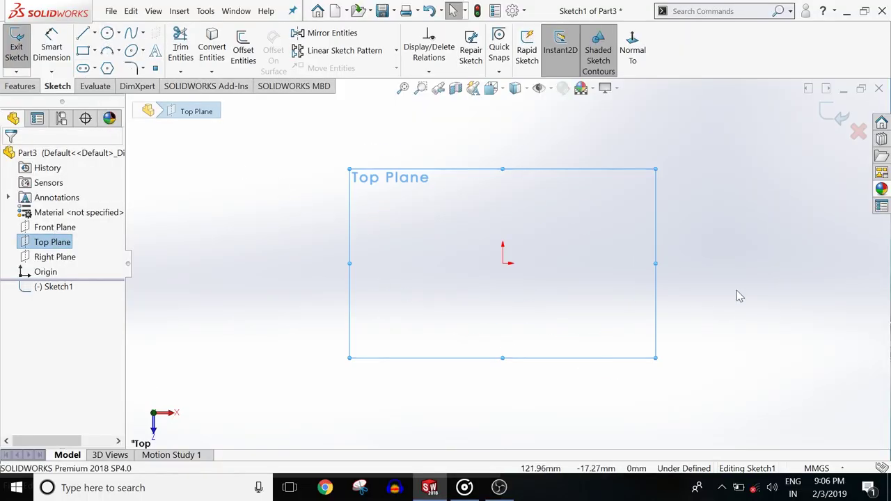
pyautogui.press('c')
pyautogui.click(503, 263)
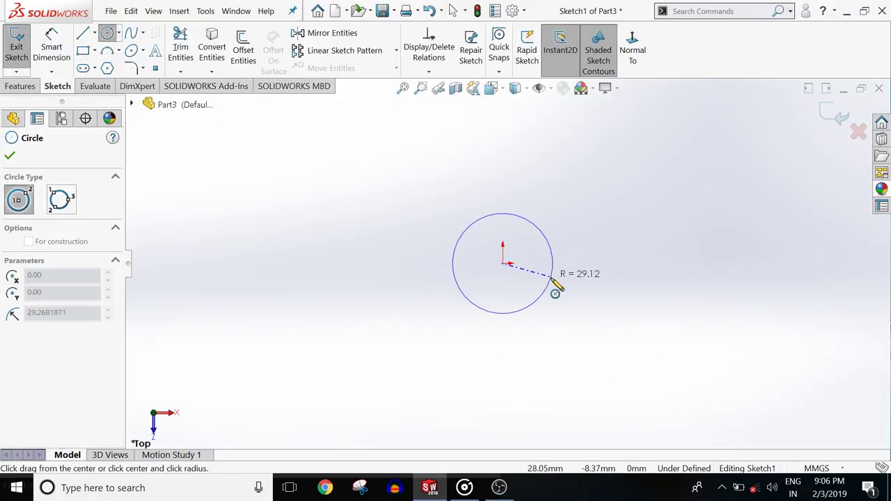
pyautogui.click(551, 278)
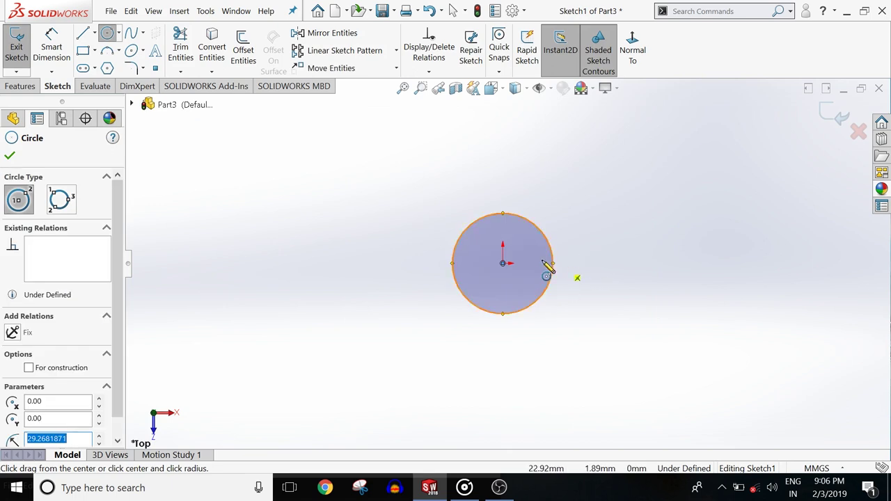
pyautogui.click(503, 263)
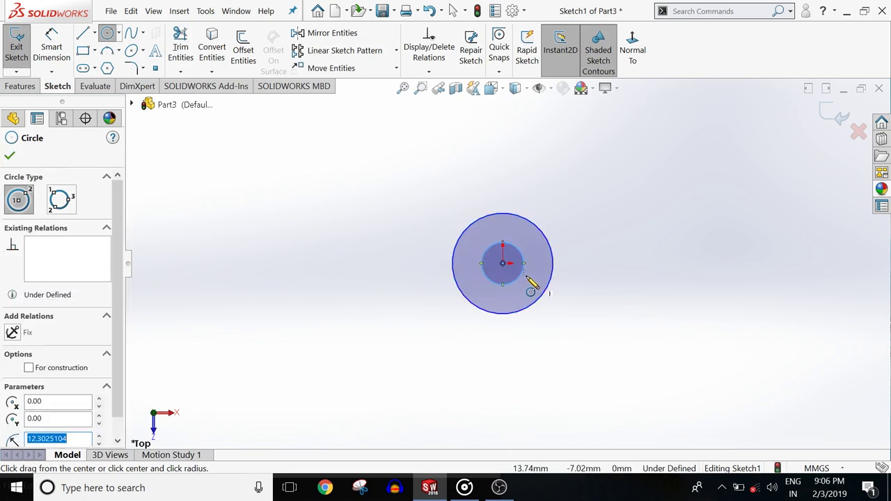
pyautogui.press('Escape')
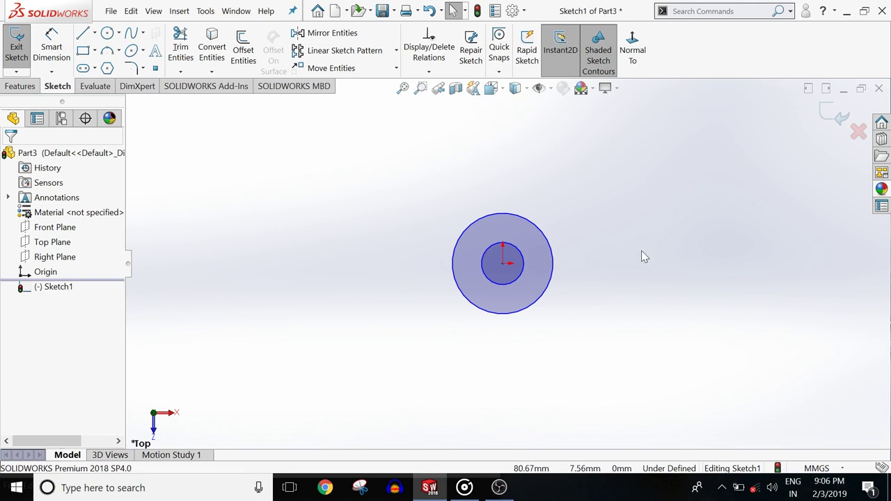
# Draw a vertical line cutting across the inner circle.
pyautogui.press('l')
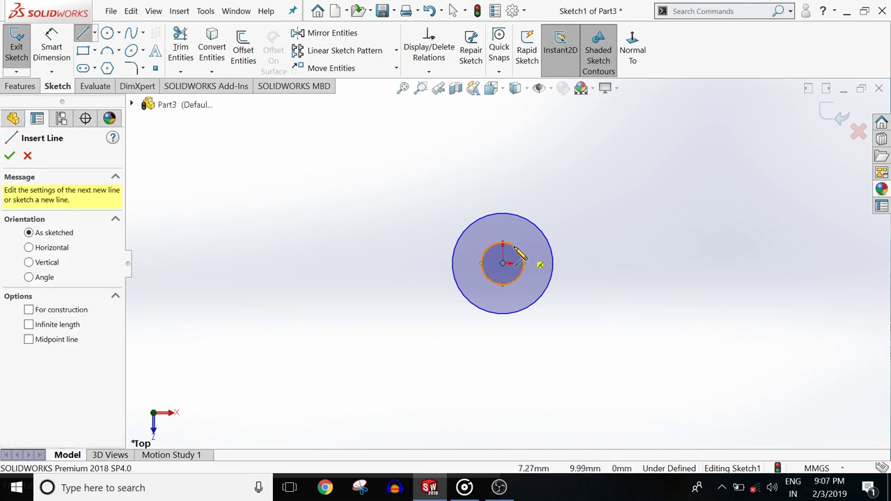
pyautogui.click(516, 248)
pyautogui.click(516, 281)
pyautogui.press('Escape')
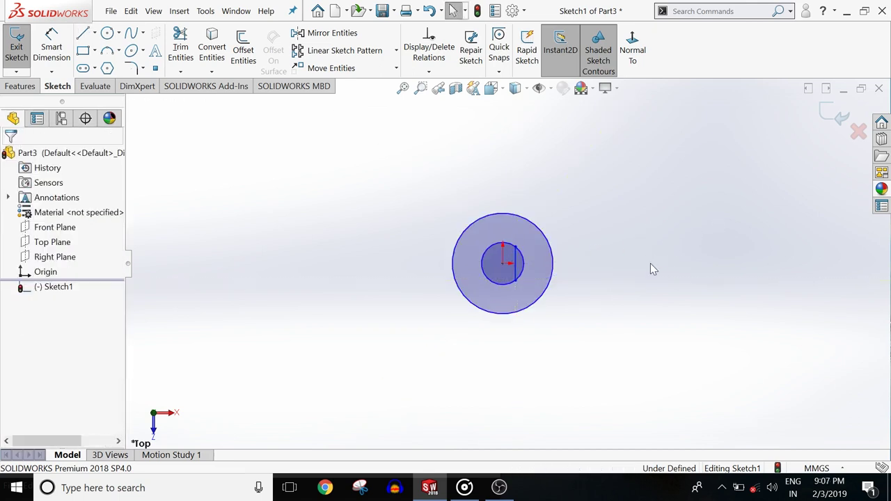
# Dimension the inner circle to Ø15 and the outer circle to Ø30.
pyautogui.press('d')
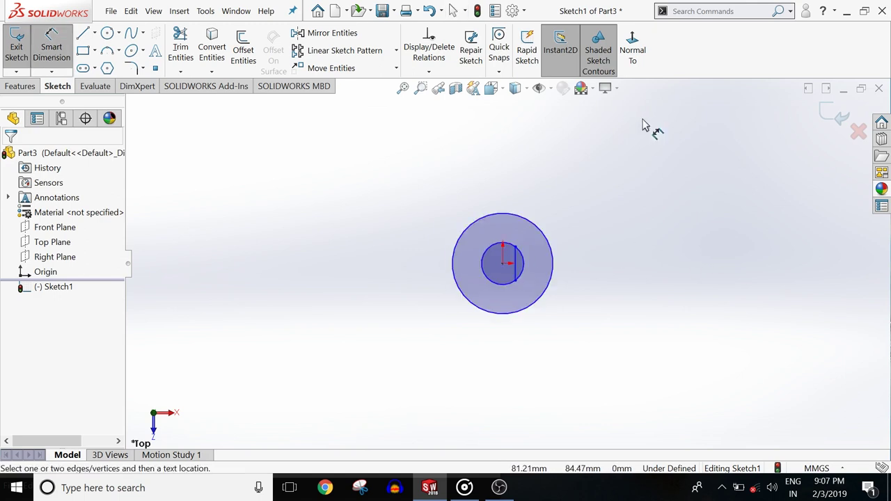
pyautogui.click(509, 247)
pyautogui.click(566, 278)
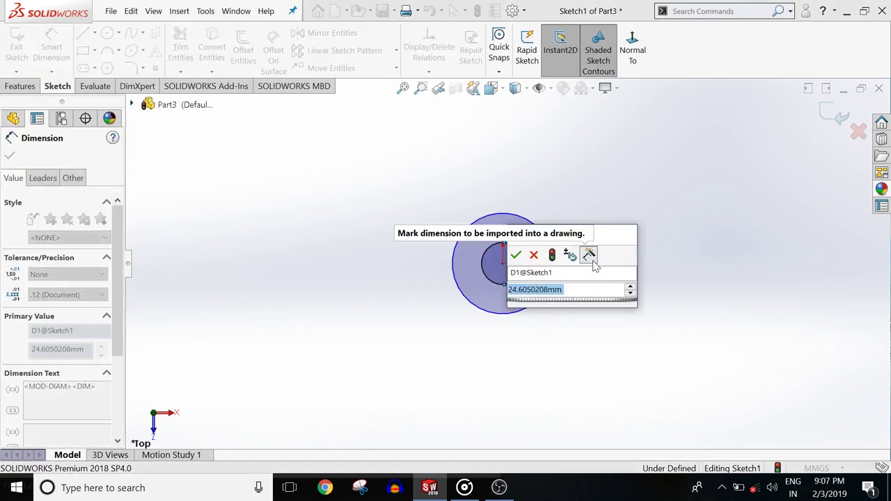
pyautogui.write('15')
pyautogui.press('Return')
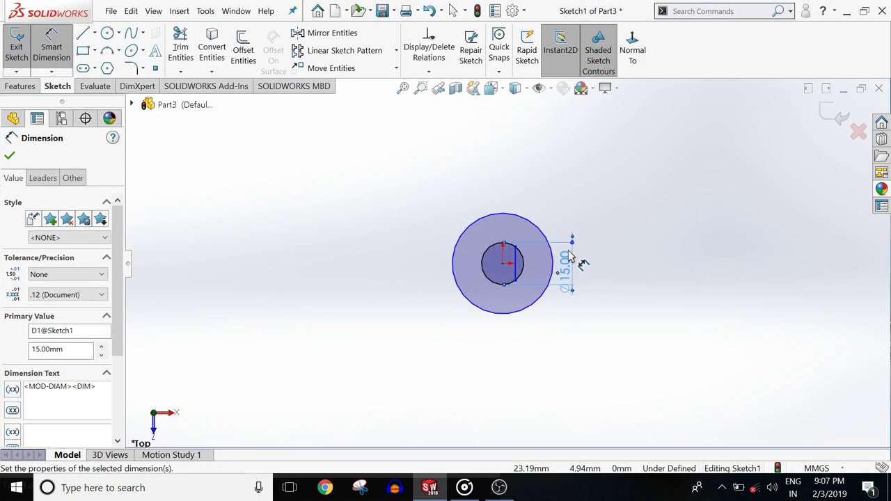
pyautogui.click(537, 300)
pyautogui.click(635, 289)
pyautogui.write('30')
pyautogui.press('Return')
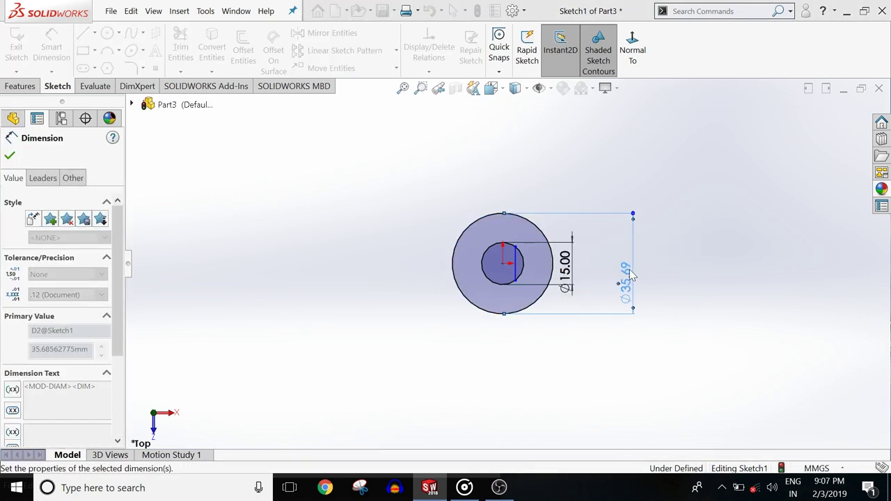
# Set the vertical line 6 mm from the circle centre, placing that dimension below the outer circle.
pyautogui.click(504, 266)
pyautogui.click(515, 283)
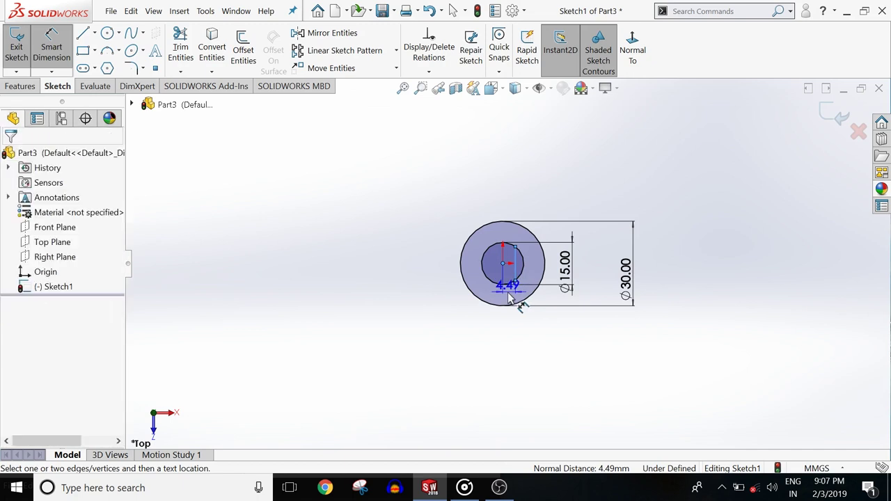
pyautogui.click(522, 296)
pyautogui.write('6')
pyautogui.press('Return')
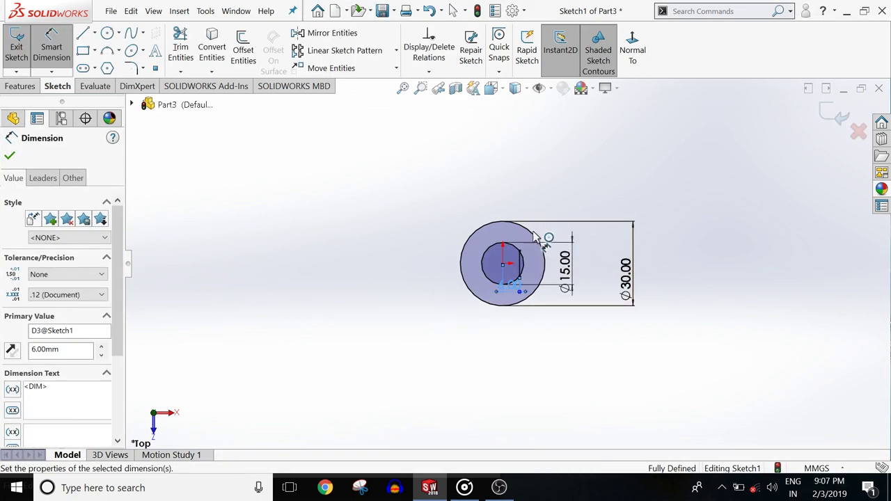
pyautogui.moveTo(508, 287); pyautogui.dragTo(513, 313)
pyautogui.click(634, 366)
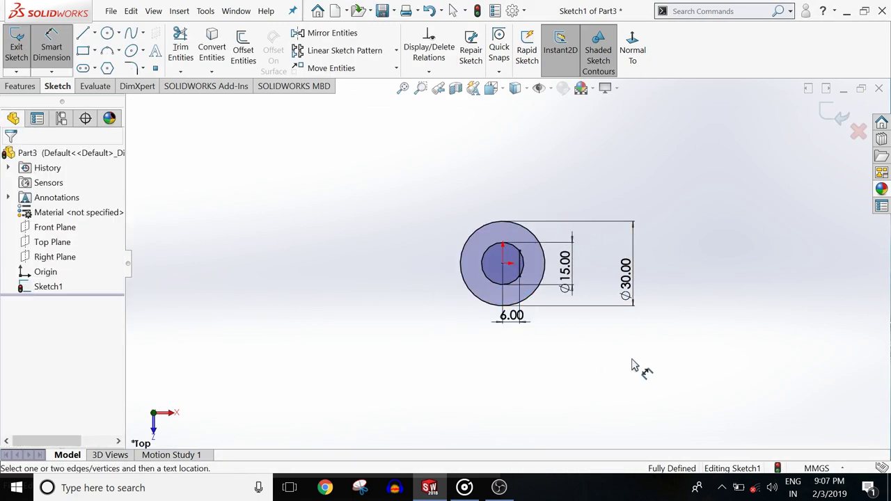
pyautogui.press('Escape')
# Trim away the inner arc beyond the line to leave a D-shaped bore.
pyautogui.press('f')
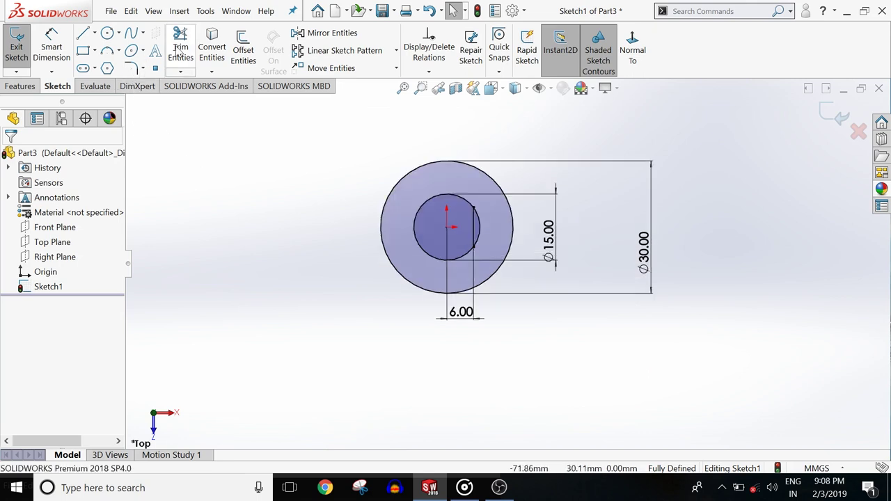
pyautogui.click(179, 52)
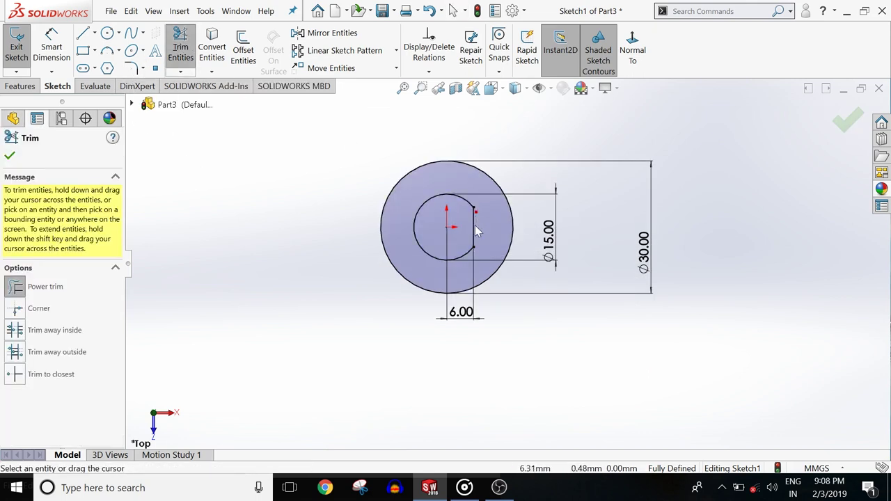
pyautogui.moveTo(475, 225); pyautogui.dragTo(497, 231)
pyautogui.press('Escape')
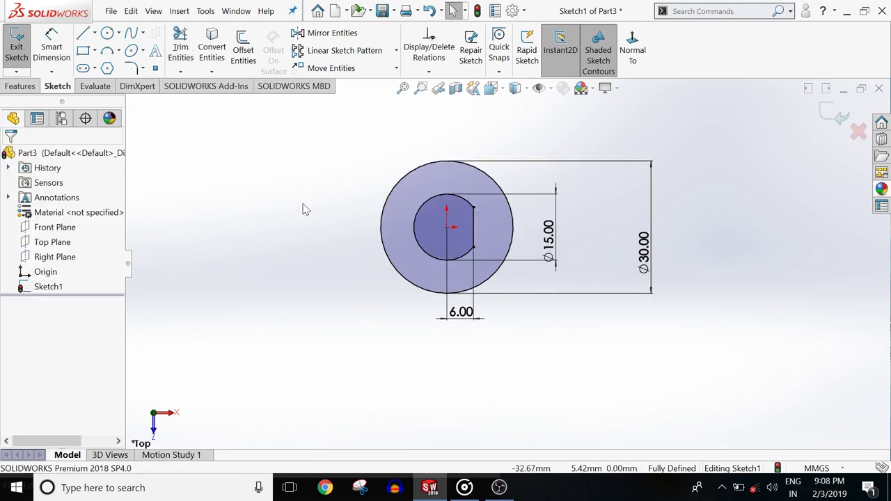
# Extrude the trimmed sketch 40 mm into a cylinder.
pyautogui.click(21, 86)
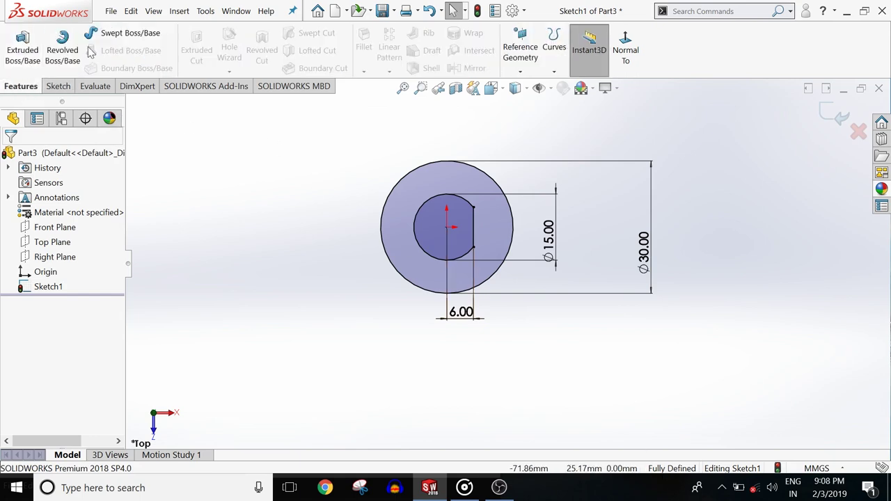
pyautogui.click(23, 47)
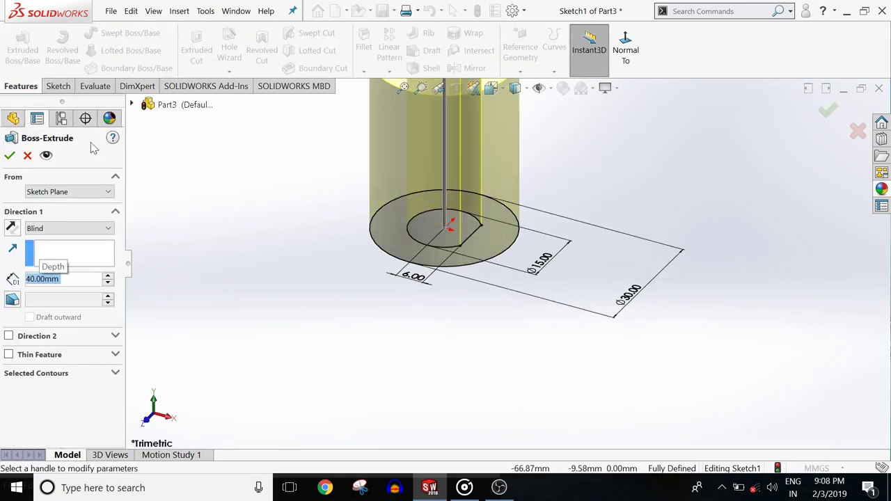
pyautogui.click(10, 155)
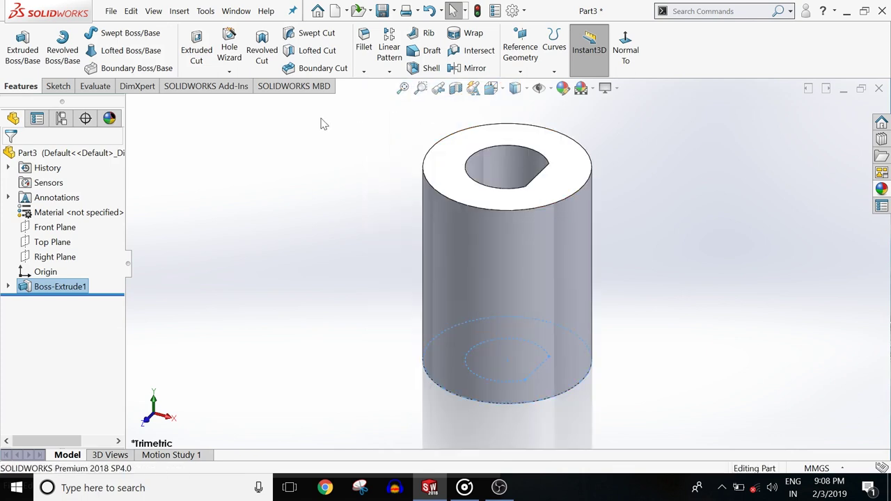
# Round the cylinder's top outer edge with a 5 mm fillet and view it tilted.
pyautogui.click(363, 43)
pyautogui.click(448, 197)
pyautogui.write('5')
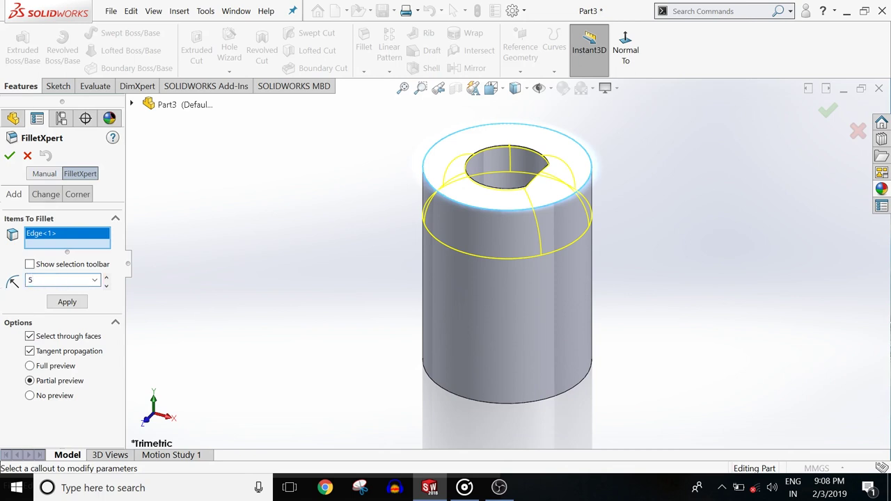
pyautogui.press('Return')
pyautogui.click(9, 156)
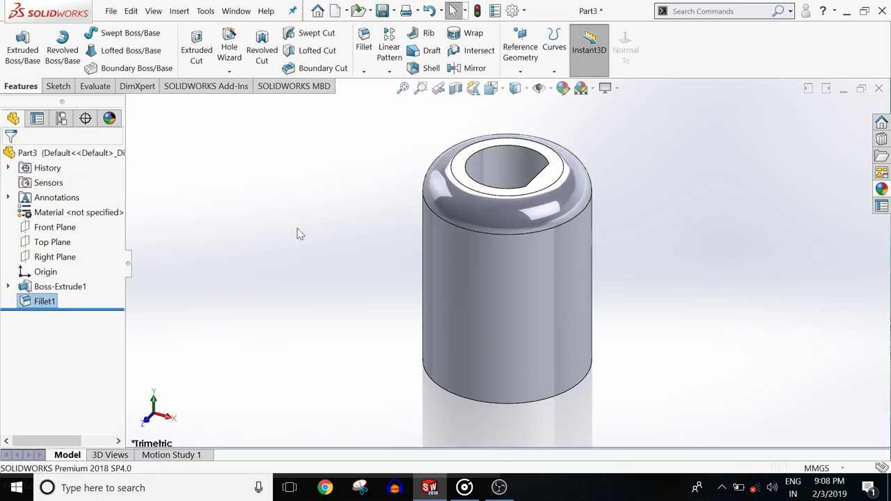
pyautogui.moveTo(308, 260)
pyautogui.mouseDown(button='middle')
pyautogui.moveTo(309, 338)
pyautogui.moveTo(338, 266)
pyautogui.moveTo(218, 169)
pyautogui.mouseUp(button='middle')
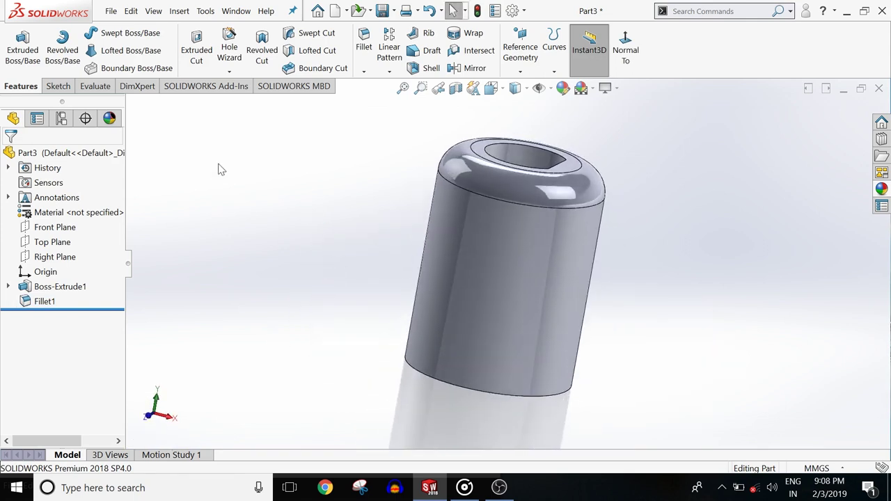
pyautogui.click(57, 86)
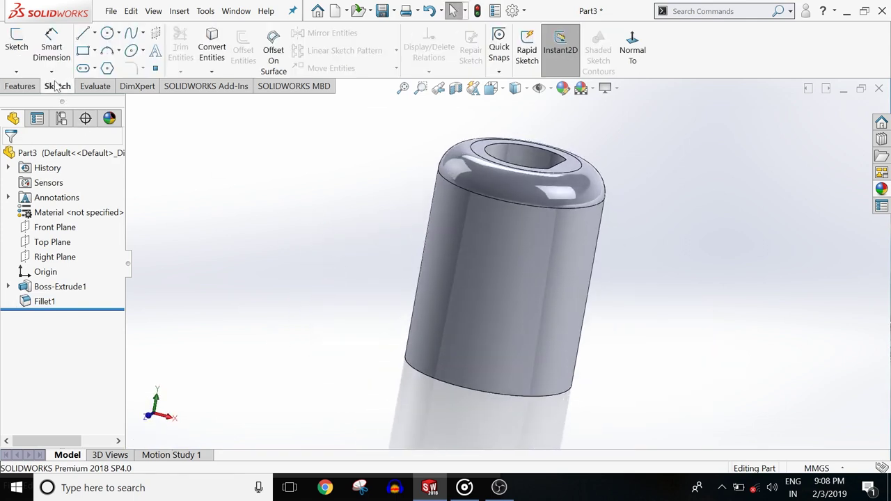
# Start a sketch on the Front Plane and draw a circle to the right of the hub.
pyautogui.click(42, 229)
pyautogui.click(16, 42)
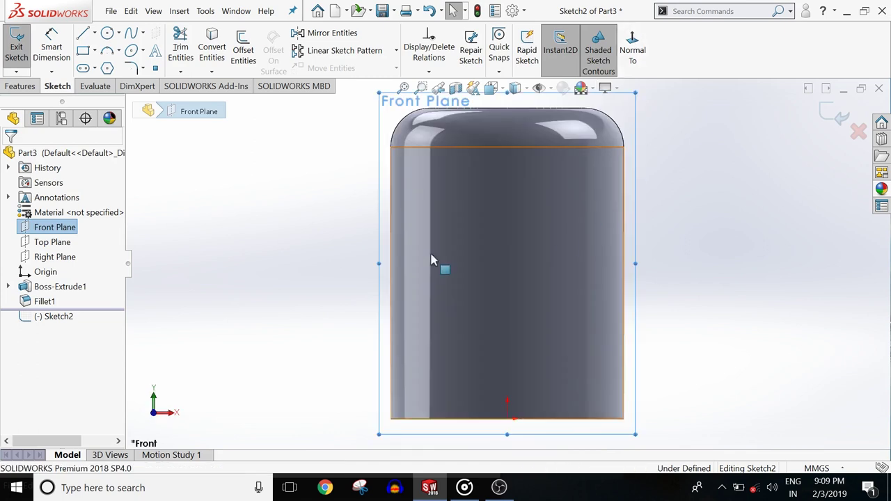
pyautogui.press('z')
pyautogui.press('z')
pyautogui.press('z')
pyautogui.click(294, 234)
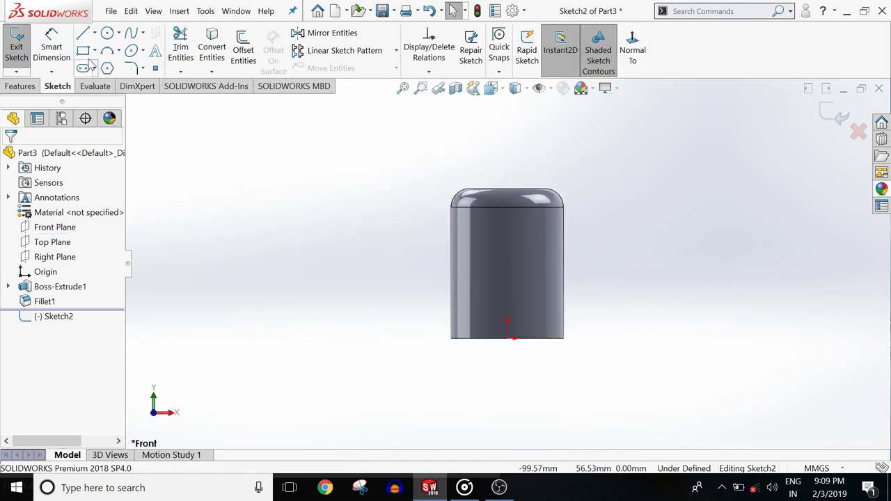
pyautogui.click(84, 67)
pyautogui.moveTo(652, 185); pyautogui.dragTo(670, 200)
pyautogui.press('Escape')
pyautogui.moveTo(736, 295); pyautogui.dragTo(785, 216, button='right')
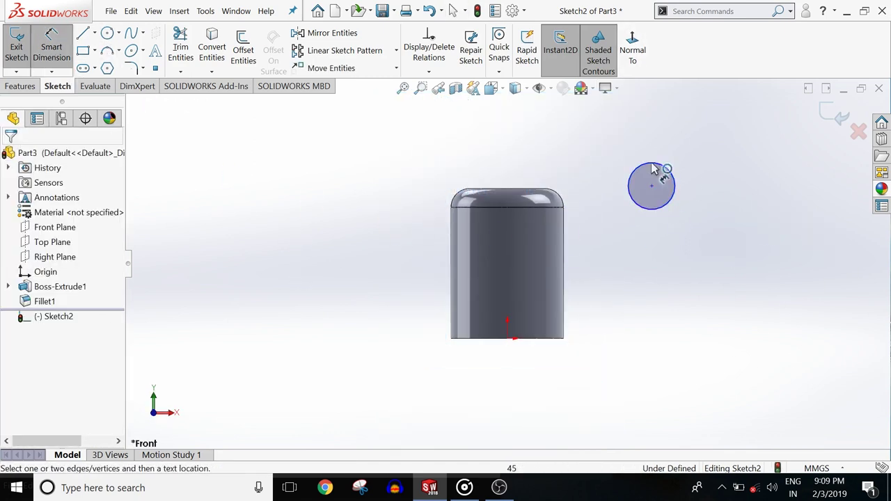
# Dimension the circle's centre 50 mm above the origin and its diameter to 20 mm.
pyautogui.click(651, 185)
pyautogui.click(507, 339)
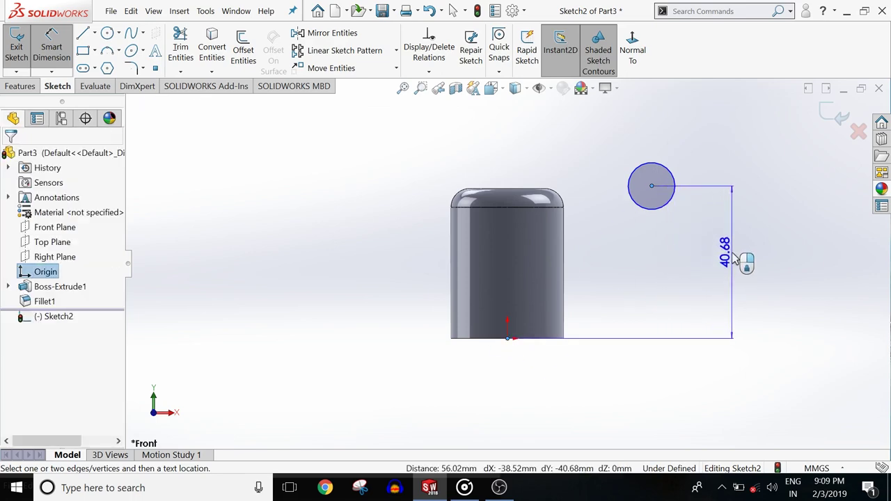
pyautogui.click(735, 258)
pyautogui.write('50')
pyautogui.press('Return')
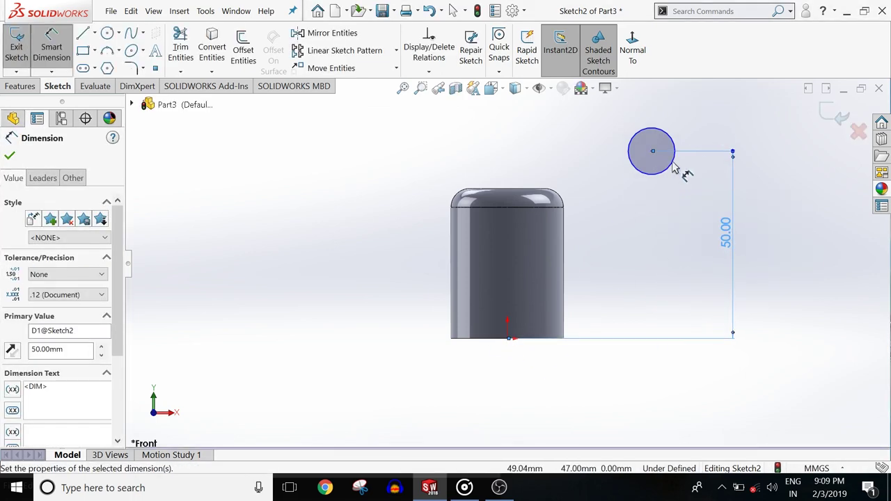
pyautogui.click(671, 170)
pyautogui.click(763, 159)
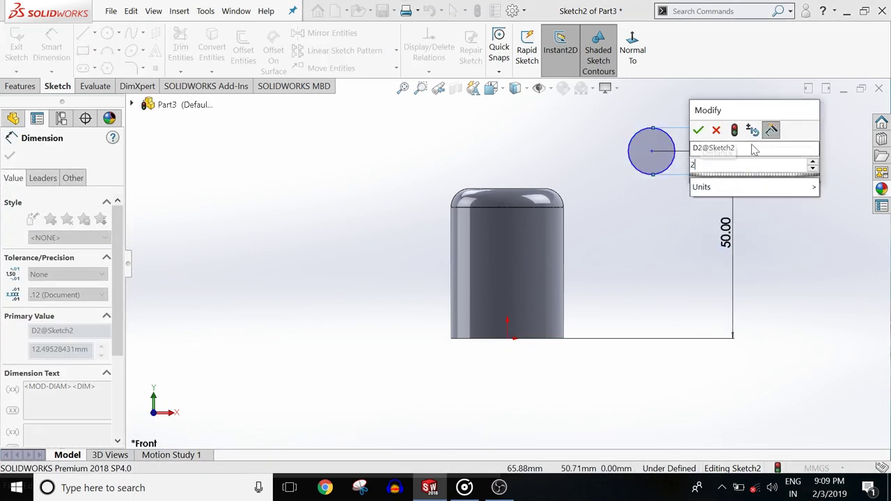
pyautogui.write('20')
pyautogui.press('Return')
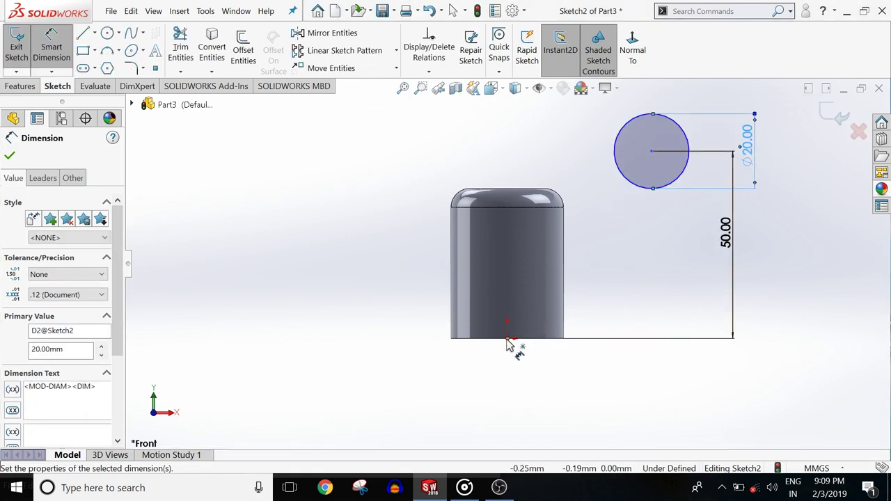
# Set the circle's centre 100 mm horizontally from the origin and place the Ø20 dimension beside it.
pyautogui.click(507, 341)
pyautogui.click(653, 153)
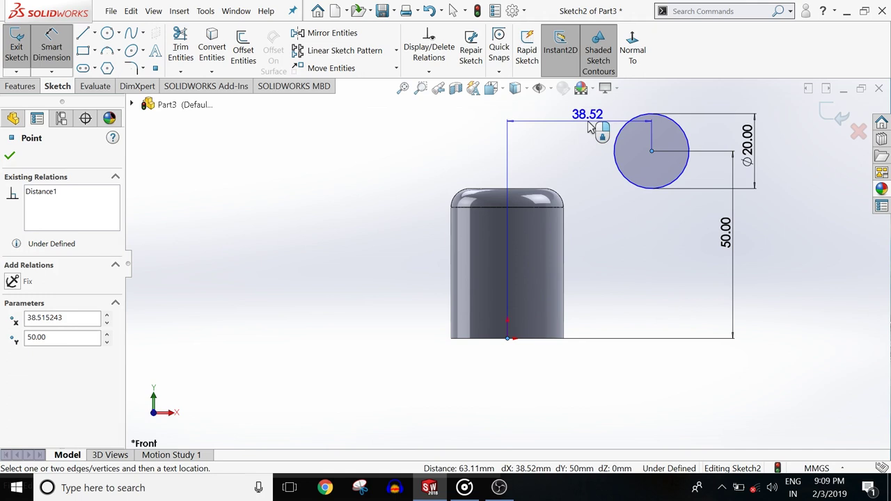
pyautogui.click(590, 126)
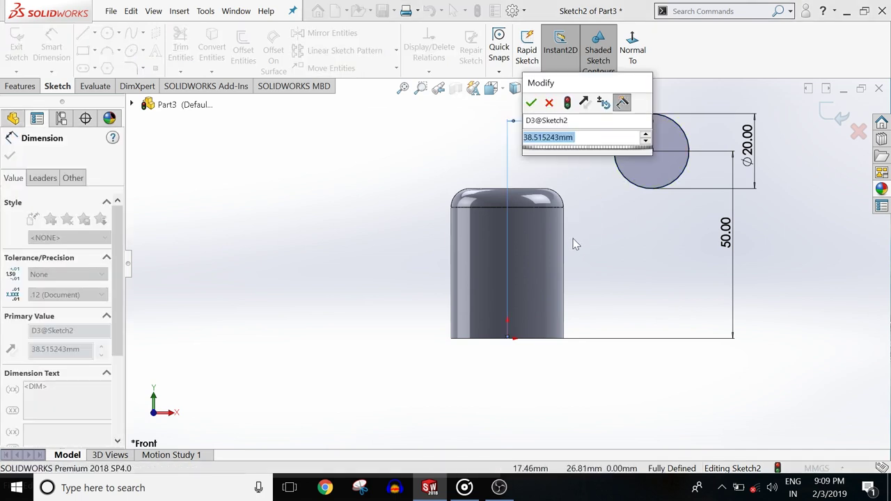
pyautogui.write('100')
pyautogui.press('Return')
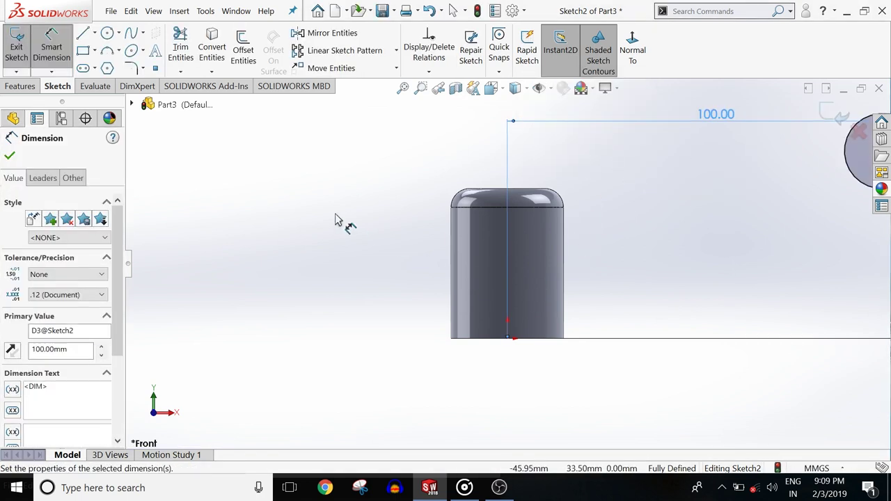
pyautogui.press('Escape')
pyautogui.press('Escape')
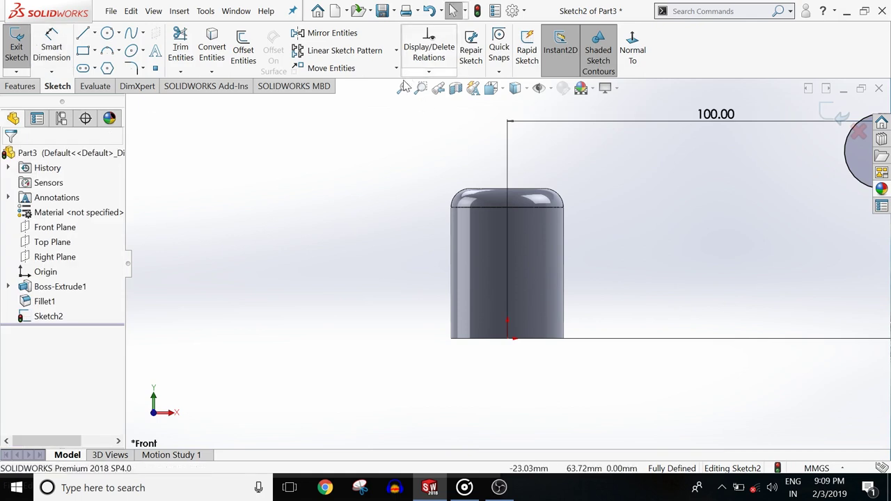
pyautogui.click(402, 88)
pyautogui.click(686, 208)
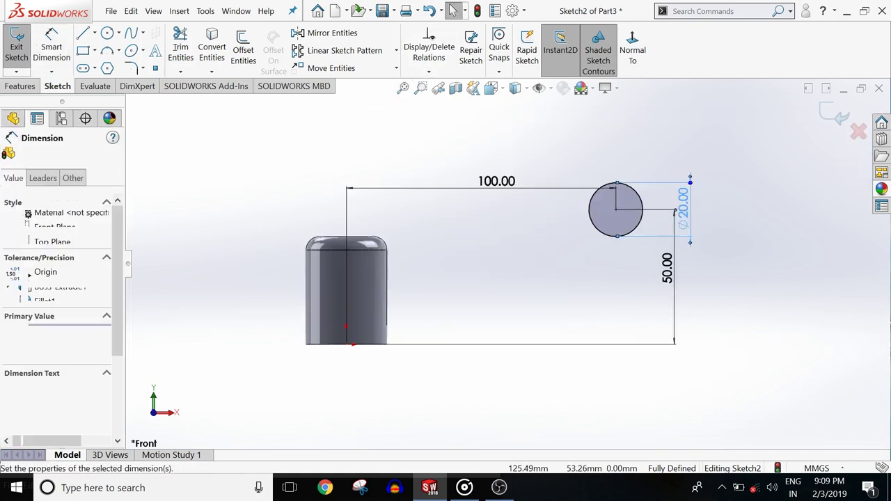
pyautogui.moveTo(670, 268); pyautogui.dragTo(657, 259)
pyautogui.moveTo(697, 220); pyautogui.dragTo(673, 209)
pyautogui.click(690, 238)
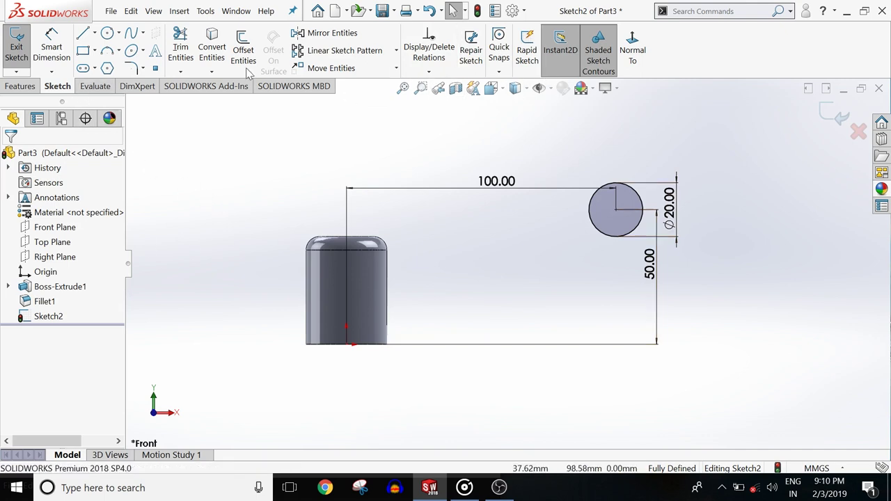
# Draw a vertical centerline straight up from the origin.
pyautogui.click(93, 33)
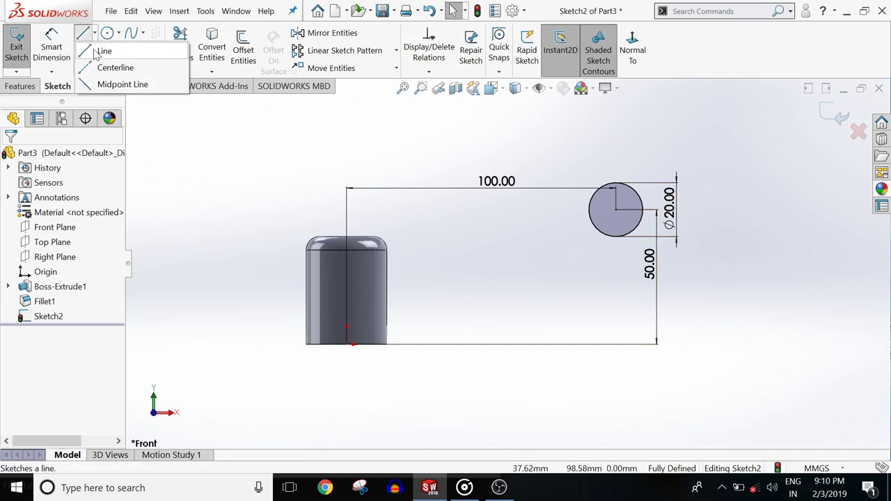
pyautogui.click(113, 65)
pyautogui.click(347, 343)
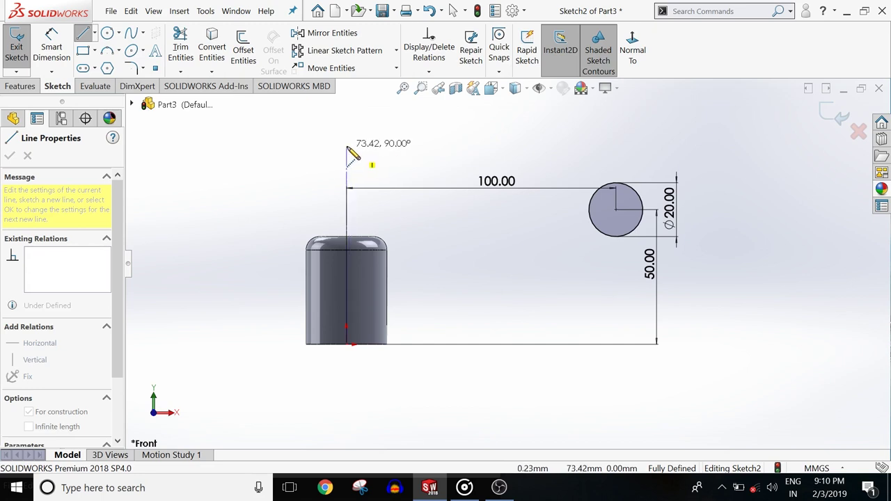
pyautogui.click(348, 148)
pyautogui.press('Escape')
pyautogui.click(20, 87)
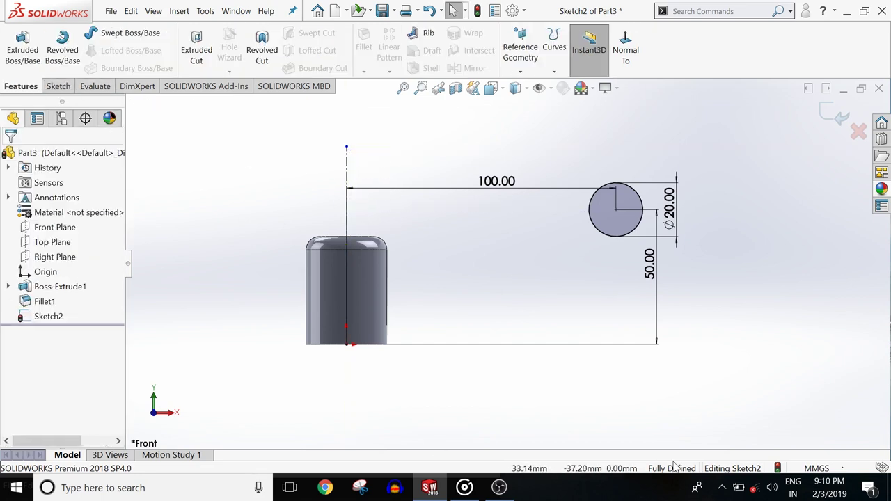
# Revolve the Ø20 circle 360° about Line1 into the rim, then orbit to inspect the handwheel.
pyautogui.click(62, 48)
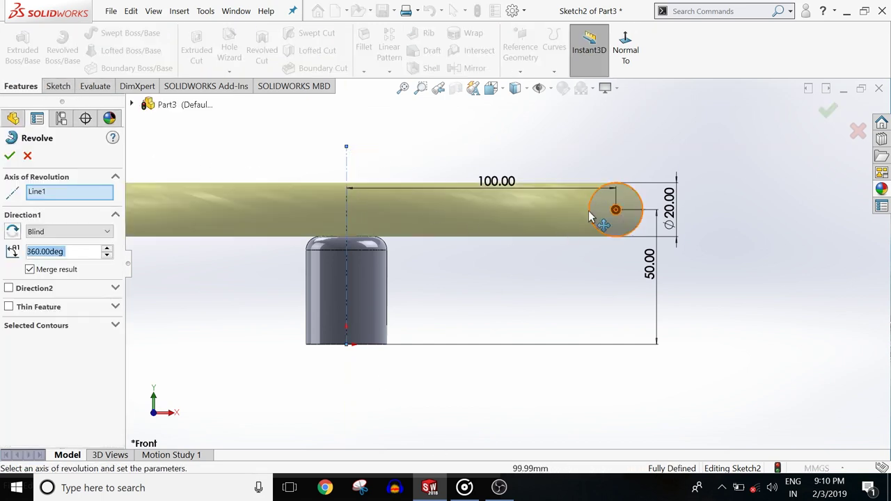
pyautogui.click(10, 156)
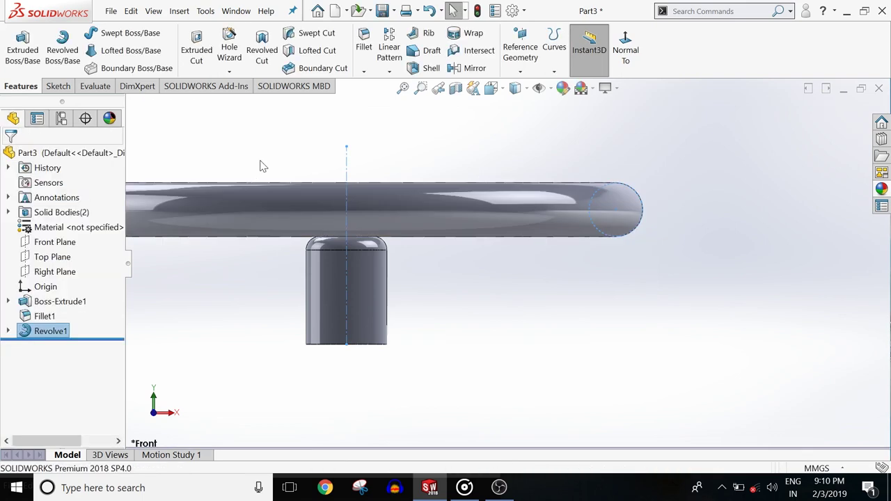
pyautogui.moveTo(258, 165); pyautogui.dragTo(408, 102, button='middle')
pyautogui.press('f')
pyautogui.moveTo(457, 209)
pyautogui.mouseDown(button='middle')
pyautogui.moveTo(369, 245)
pyautogui.moveTo(427, 293)
pyautogui.mouseUp(button='middle')
pyautogui.scroll(-3, 647, 247)
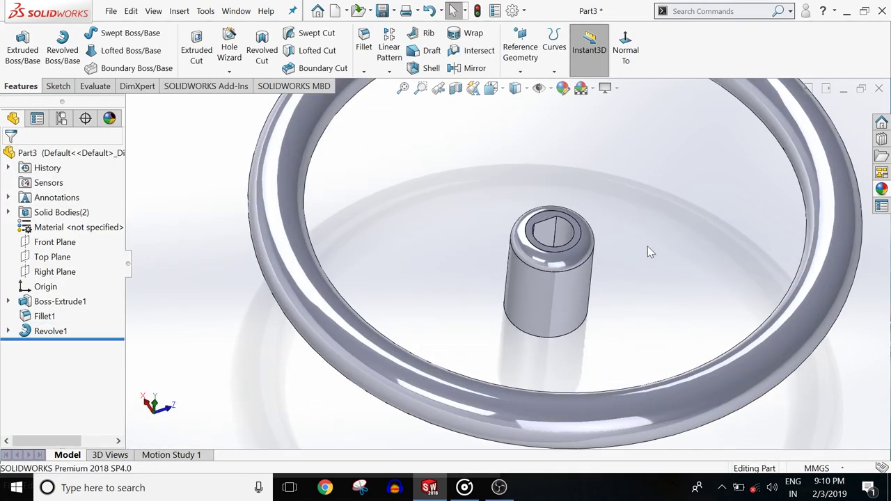
pyautogui.moveTo(648, 247); pyautogui.dragTo(613, 185, button='middle')
pyautogui.scroll(2, 664, 245)
pyautogui.moveTo(664, 245); pyautogui.dragTo(676, 195, button='middle')
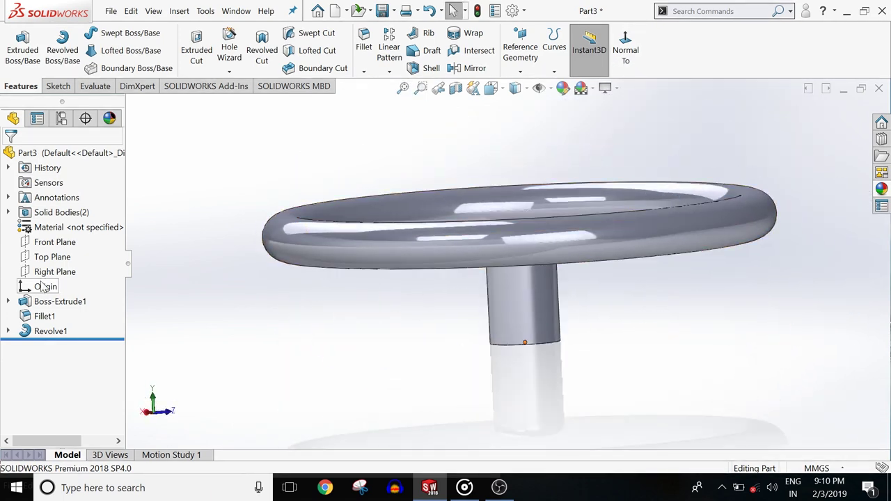
# Start a new sketch on the Front Plane, viewed Normal To.
pyautogui.click(49, 243)
pyautogui.click(58, 86)
pyautogui.click(16, 45)
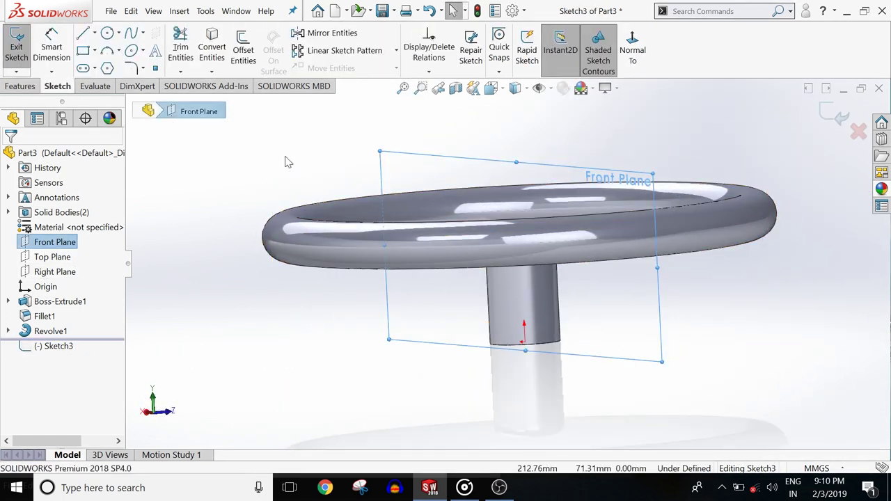
pyautogui.click(631, 41)
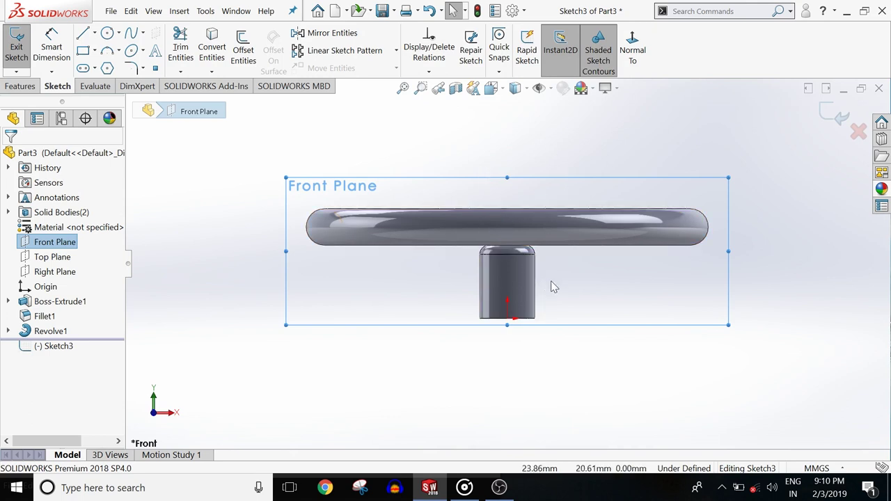
pyautogui.press('Escape')
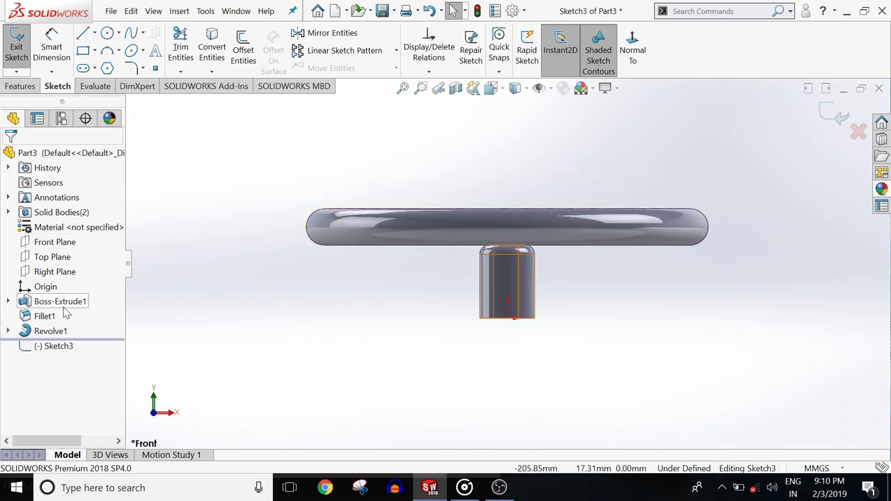
pyautogui.scroll(-3, 485, 305)
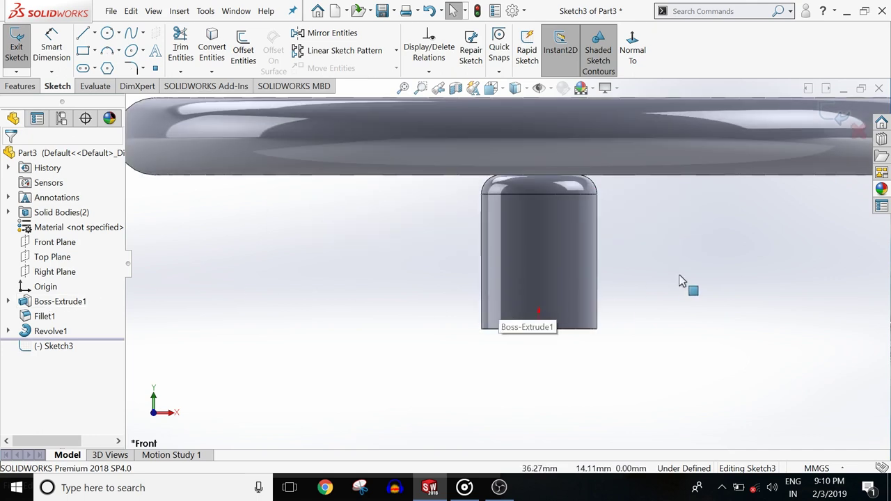
# Draw a three-line U profile beside the hub and make its two sides equal.
pyautogui.click(83, 37)
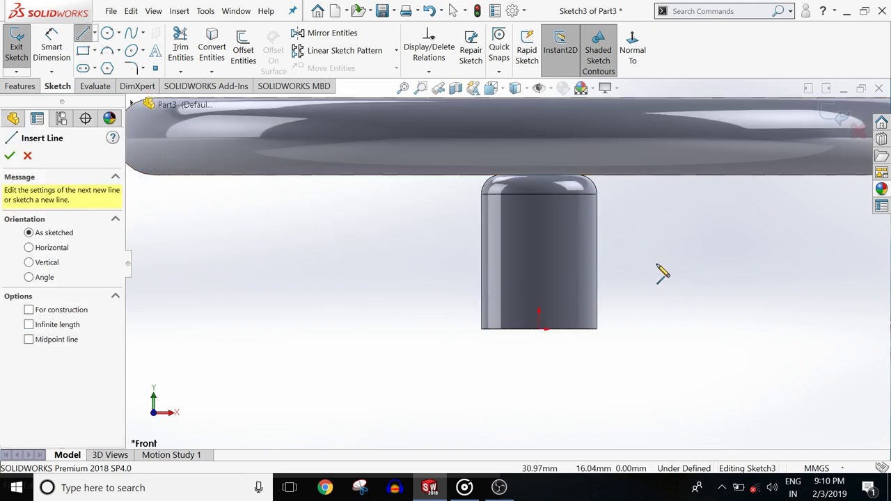
pyautogui.click(665, 228)
pyautogui.click(665, 293)
pyautogui.click(766, 293)
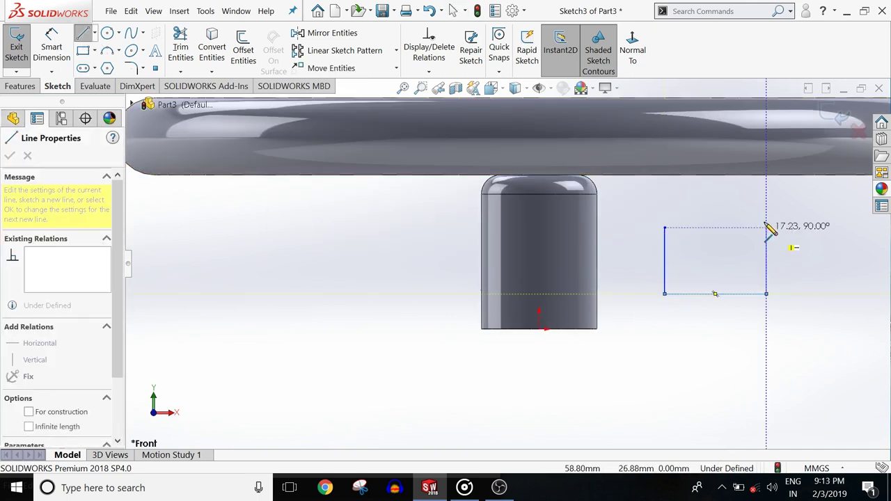
pyautogui.click(766, 223)
pyautogui.press('Escape')
pyautogui.click(767, 268)
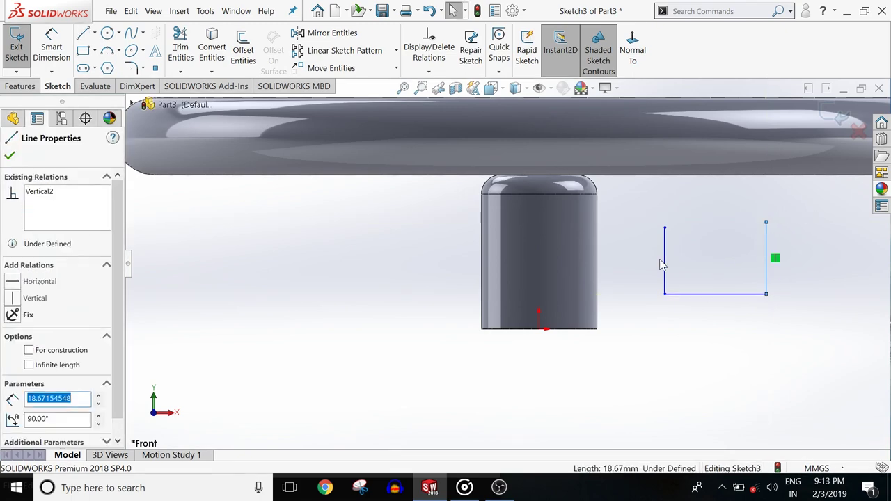
pyautogui.keyDown('ctrl'); pyautogui.click(666, 257); pyautogui.keyUp('ctrl')
pyautogui.click(810, 209)
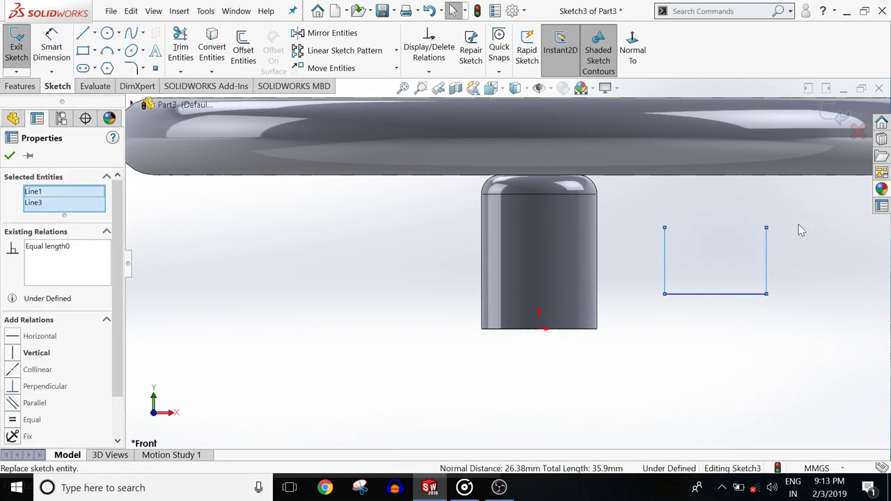
# Dimension the U profile 18 mm wide with 9 mm tall sides.
pyautogui.moveTo(801, 230); pyautogui.dragTo(801, 202, button='right')
pyautogui.click(742, 294)
pyautogui.click(720, 312)
pyautogui.write('13')
pyautogui.press('Return')
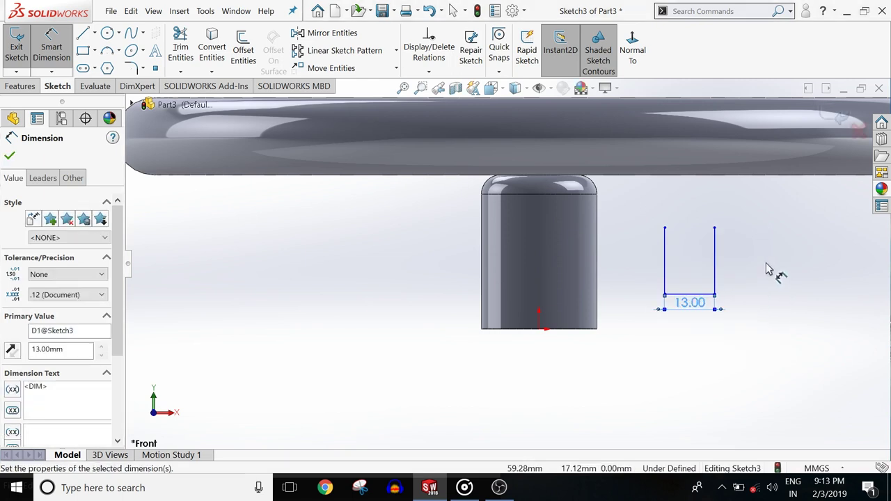
pyautogui.click(716, 275)
pyautogui.click(759, 278)
pyautogui.write('9')
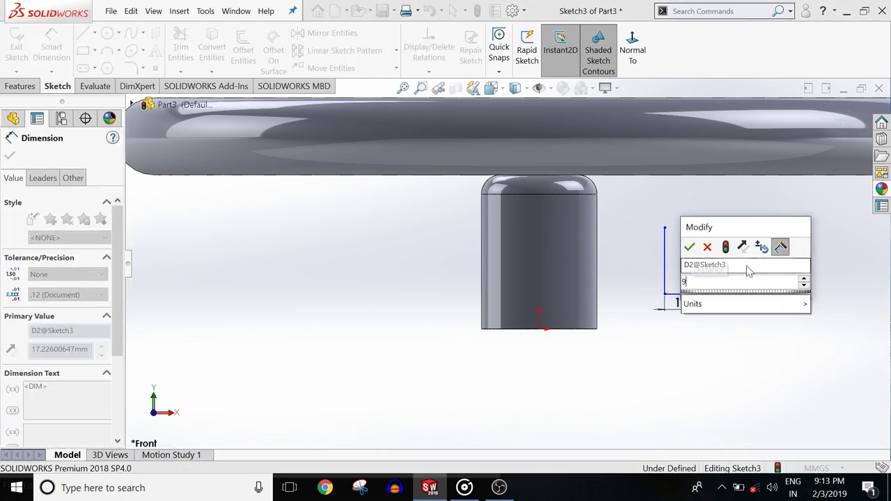
pyautogui.press('Return')
pyautogui.click(690, 304)
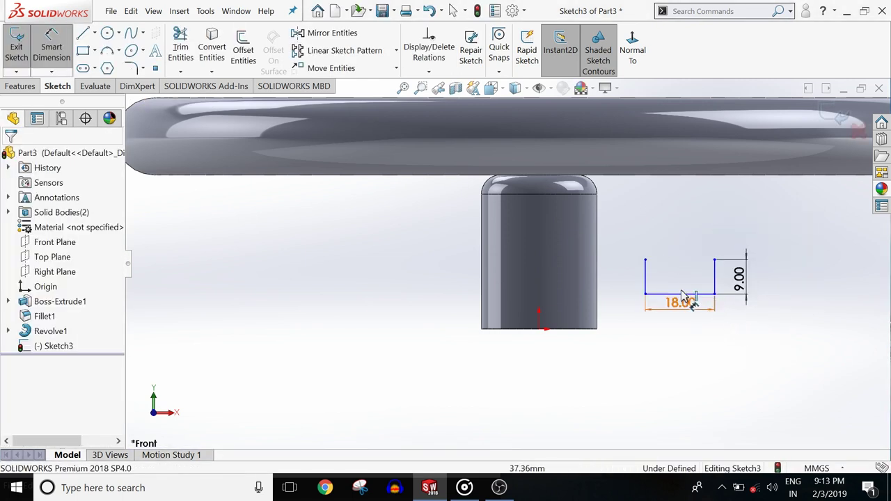
pyautogui.press('Escape')
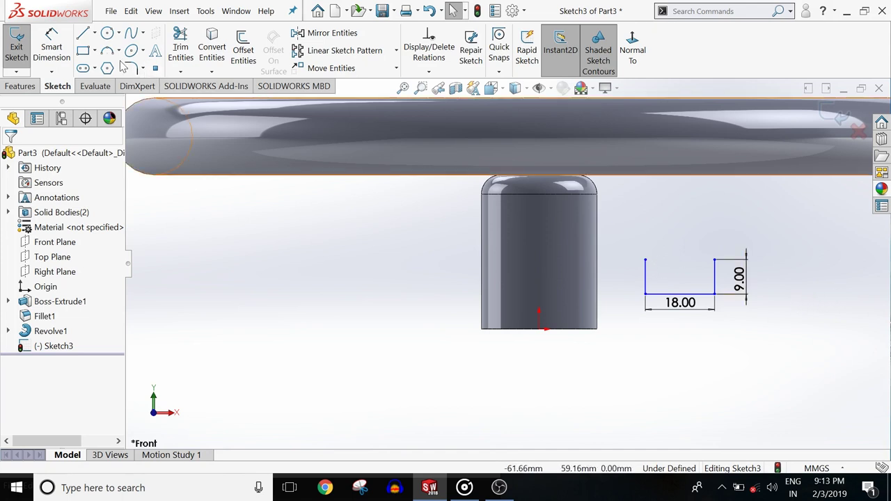
pyautogui.click(107, 50)
# Close the top of the U profile with a tangent semicircular arc.
pyautogui.click(645, 260)
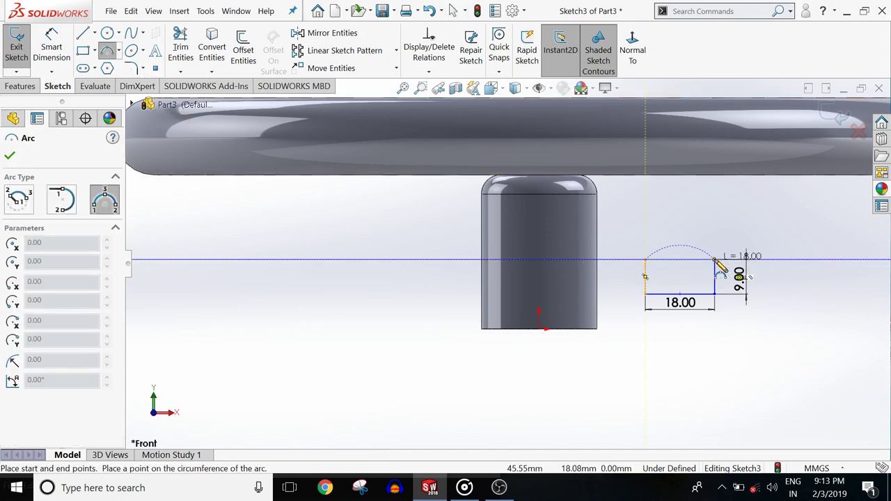
pyautogui.click(715, 260)
pyautogui.click(685, 236)
pyautogui.press('Escape')
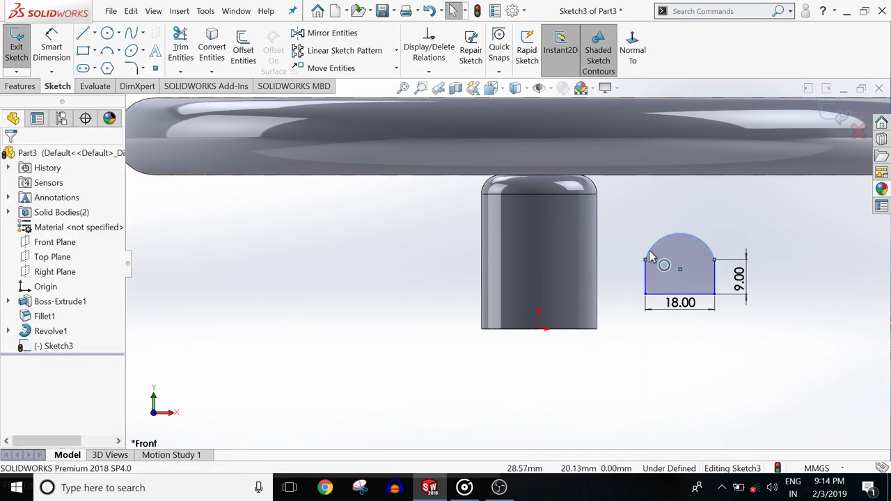
pyautogui.click(646, 259)
pyautogui.click(677, 207)
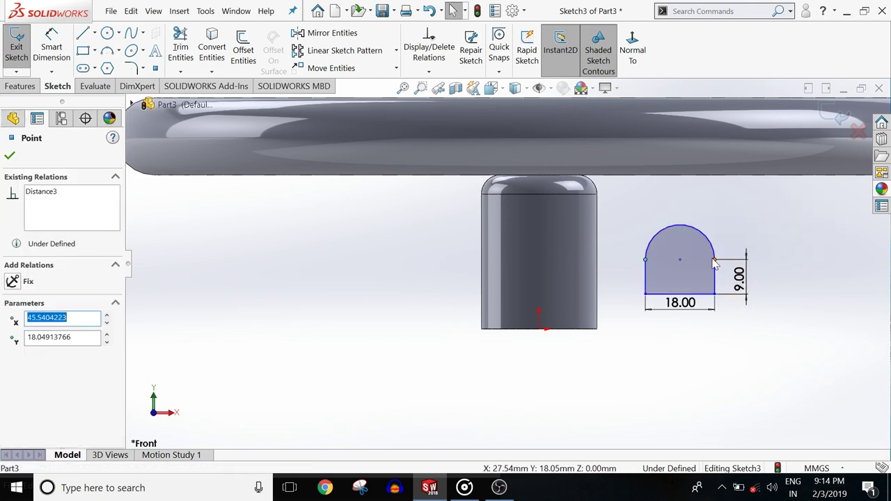
pyautogui.click(760, 235)
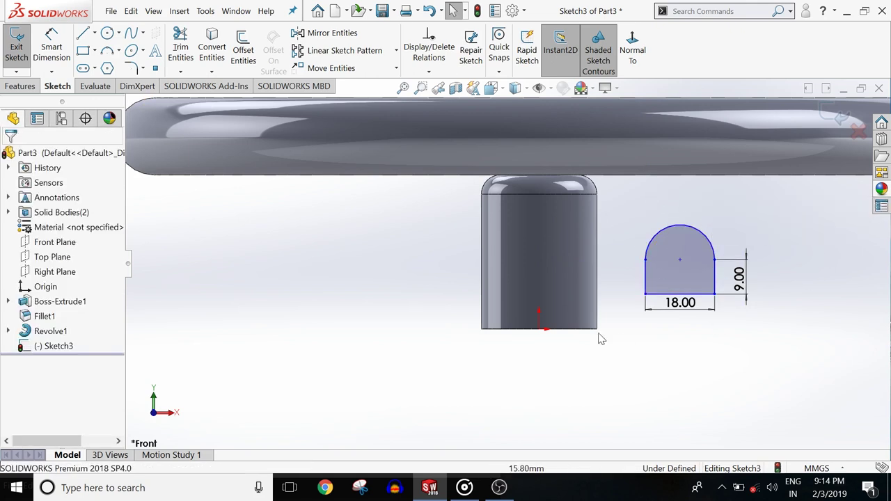
# Dimension the arc centre 25 mm from the origin.
pyautogui.moveTo(718, 363); pyautogui.dragTo(693, 313, button='right')
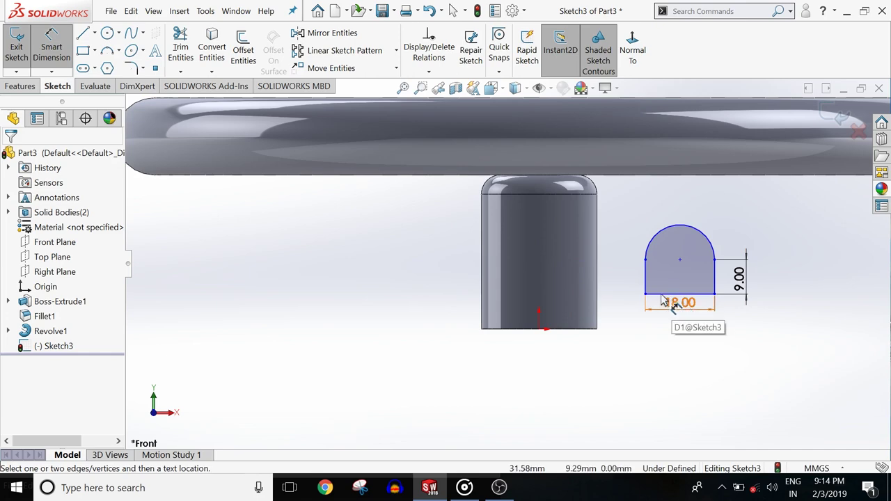
pyautogui.click(680, 260)
pyautogui.click(539, 330)
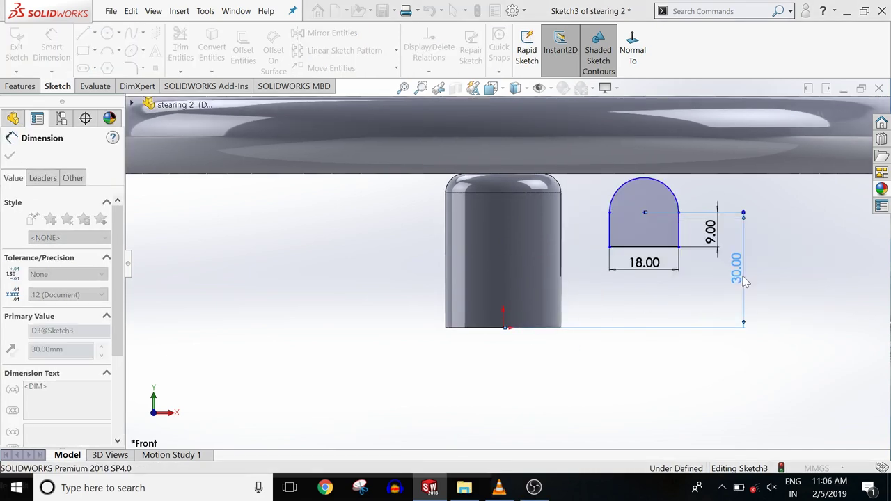
pyautogui.write('25')
pyautogui.press('Return')
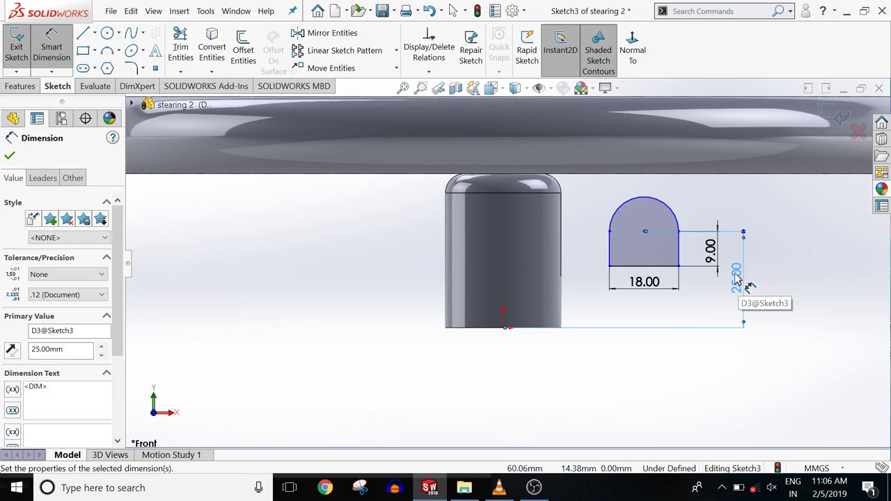
pyautogui.press('Escape')
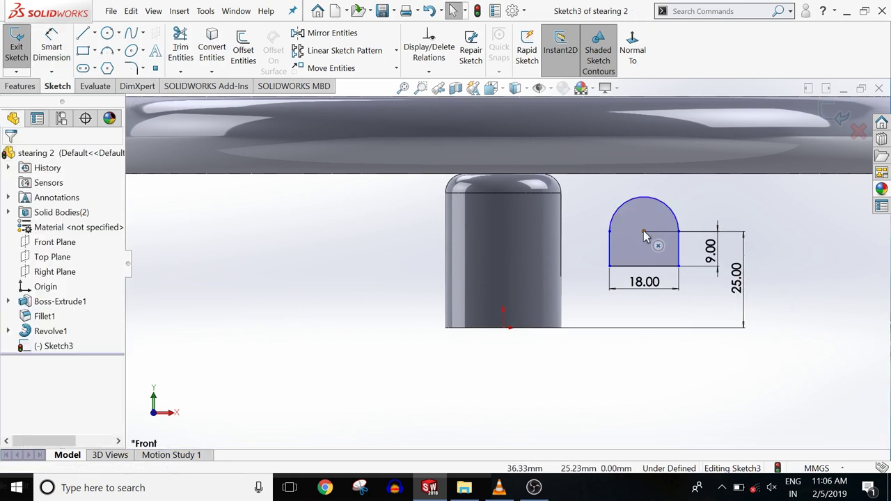
# Add a Vertical relation between the arc centre and origin, then exit Sketch3.
pyautogui.click(643, 232)
pyautogui.keyDown('ctrl'); pyautogui.click(504, 328); pyautogui.keyUp('ctrl')
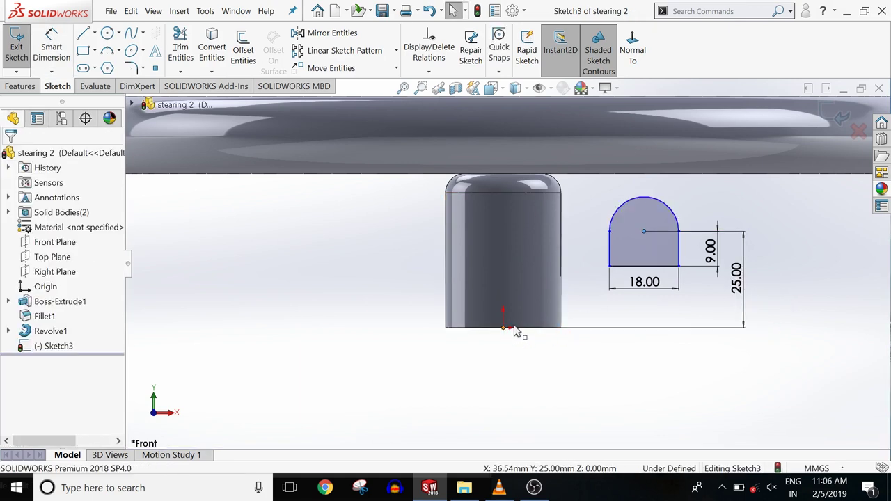
pyautogui.click(557, 278)
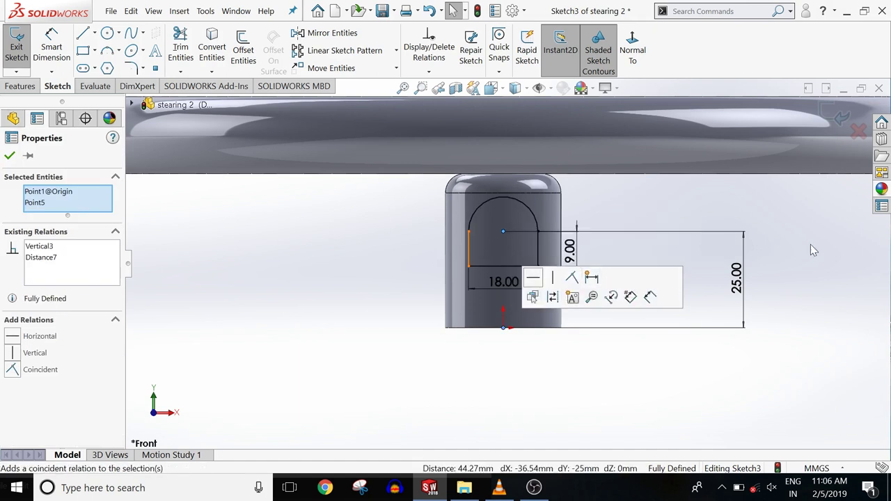
pyautogui.click(814, 254)
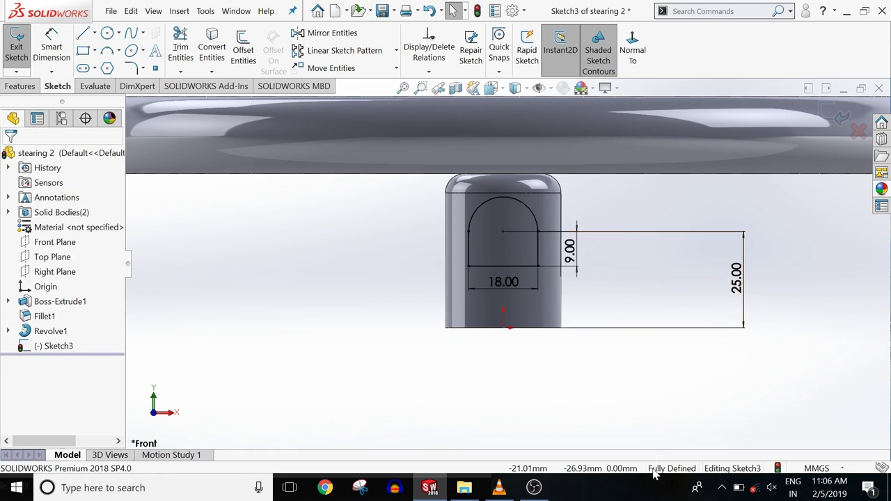
pyautogui.click(39, 275)
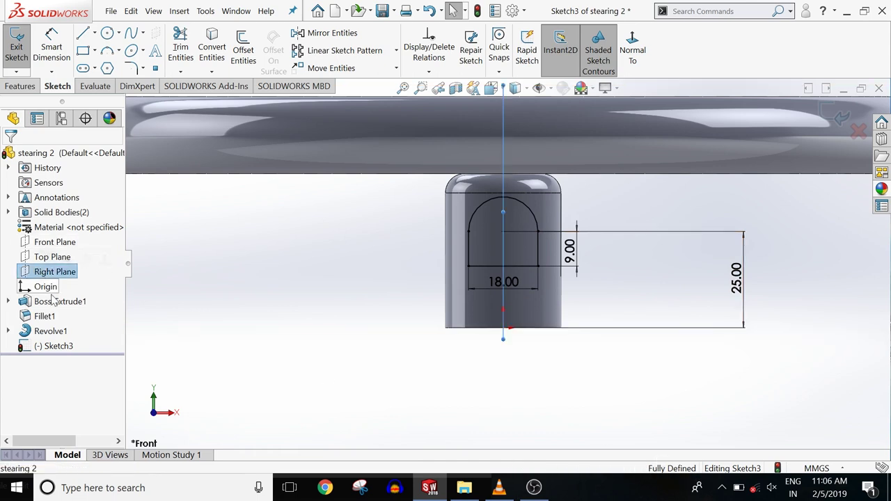
pyautogui.click(17, 47)
# Exit the profile sketch and start a new sketch on the Right Plane.
pyautogui.click(55, 272)
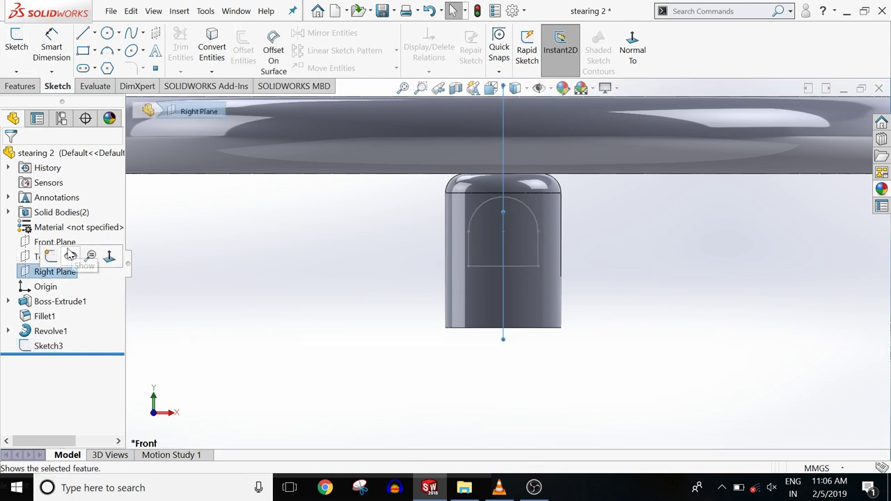
pyautogui.click(50, 257)
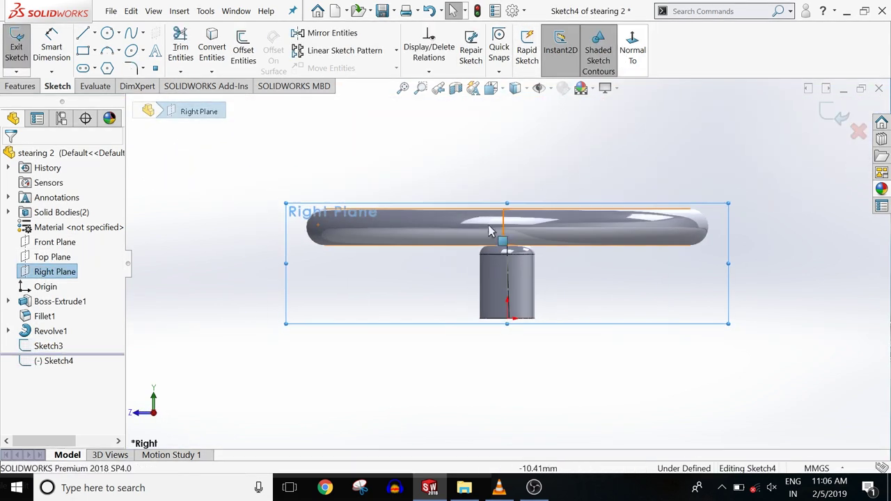
pyautogui.scroll(-2, 488, 278)
pyautogui.scroll(2, 395, 257)
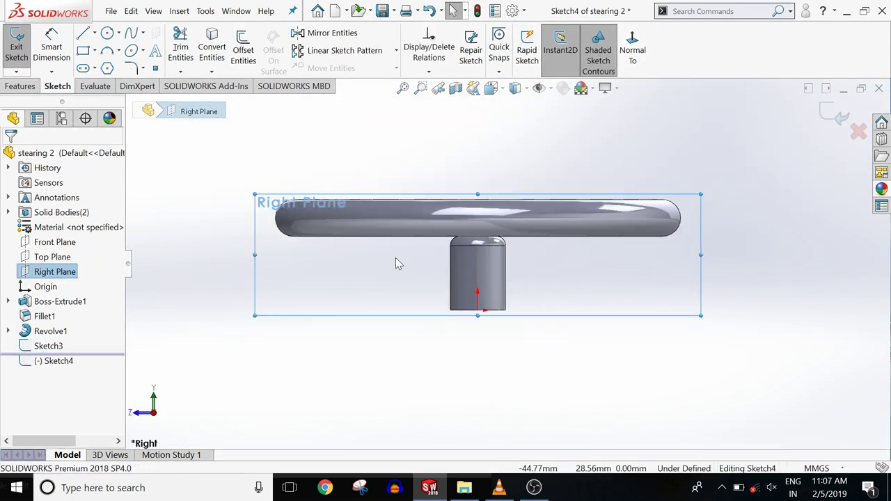
pyautogui.scroll(-2, 536, 263)
pyautogui.scroll(-1, 558, 314)
pyautogui.click(567, 368)
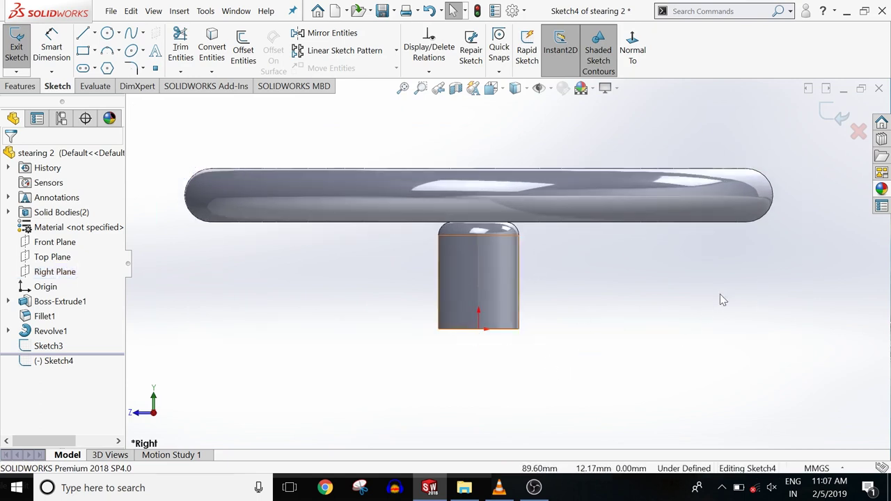
# Draw a lower horizontal, rising diagonal and upper horizontal line to the right of the hub.
pyautogui.press('l')
pyautogui.click(554, 347)
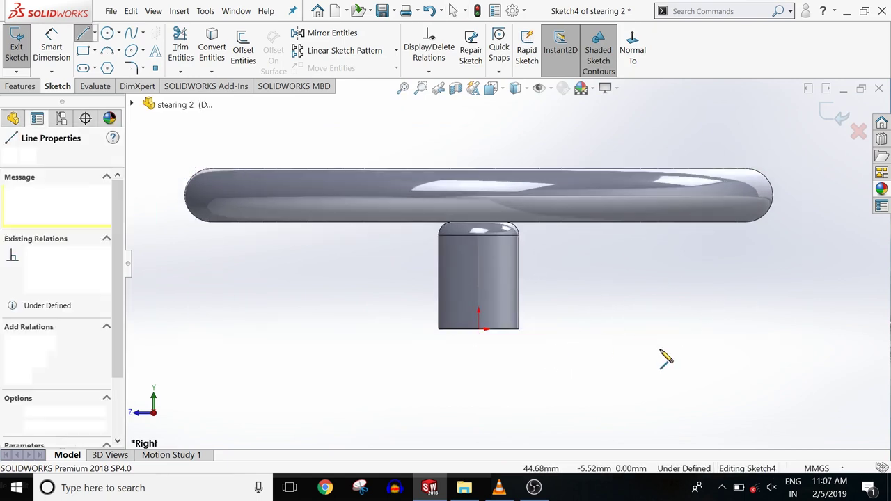
pyautogui.click(661, 347)
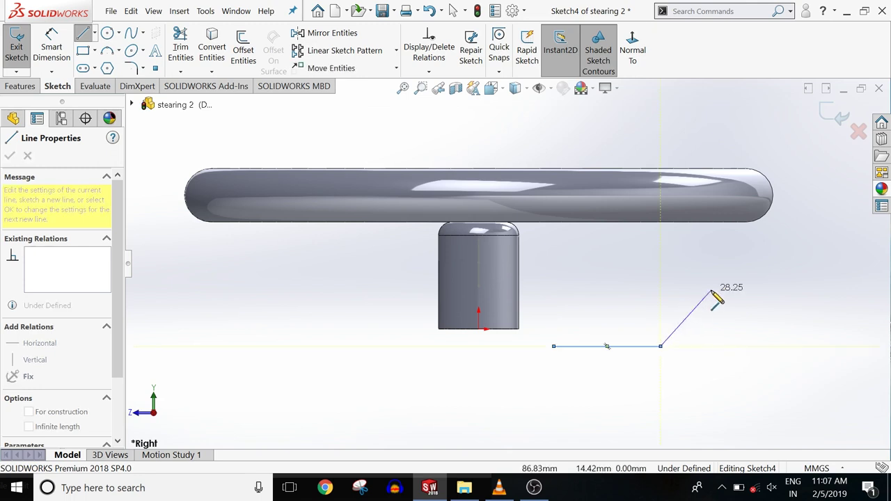
pyautogui.click(715, 293)
pyautogui.doubleClick(811, 292)
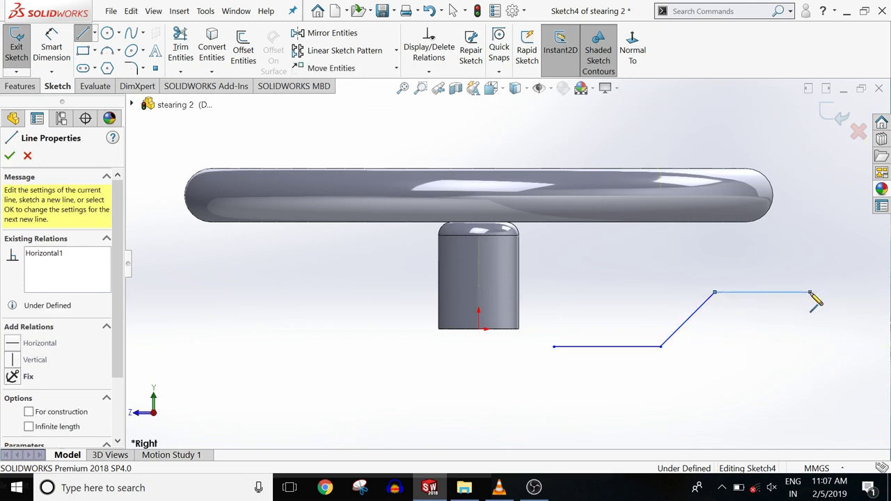
pyautogui.press('Escape')
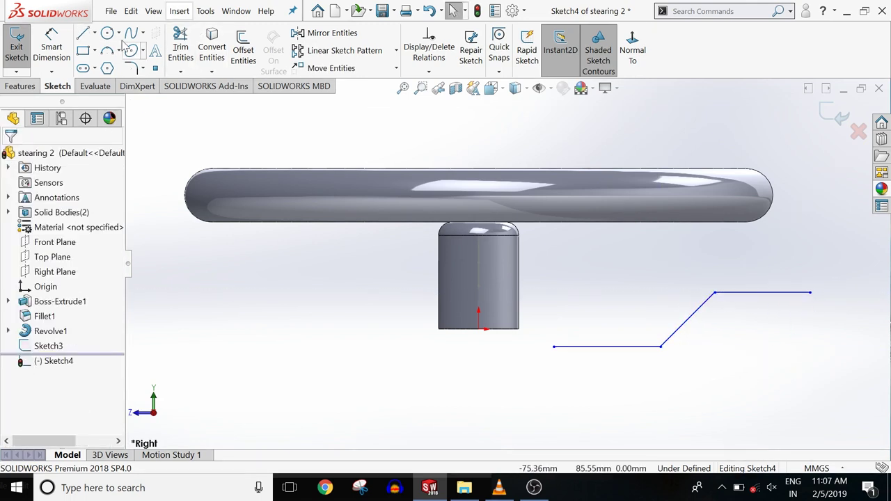
# Round both bends of the spoke path with R17.50 sketch fillets.
pyautogui.click(132, 69)
pyautogui.click(715, 293)
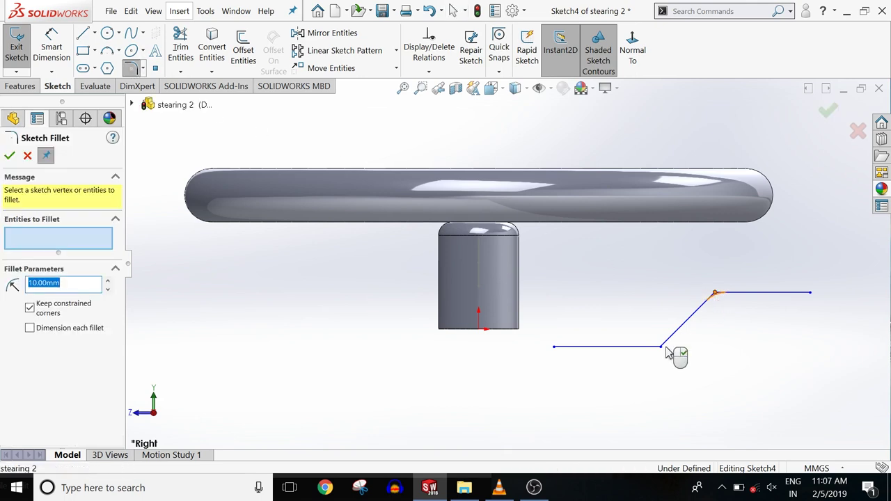
pyautogui.click(661, 348)
pyautogui.write('17.5')
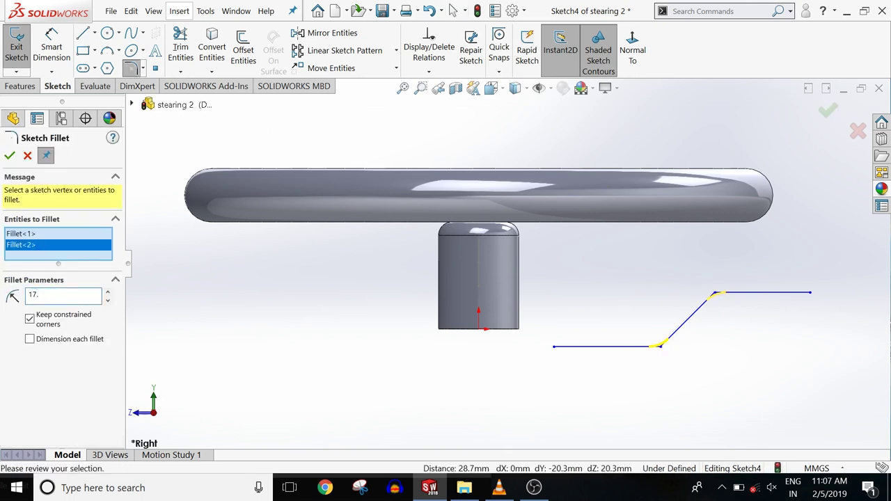
pyautogui.click(10, 156)
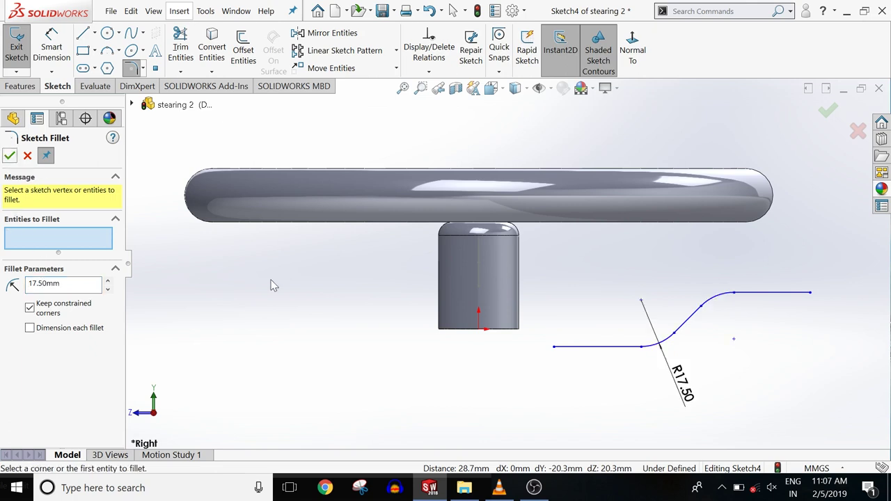
# Dimension the bottom straight line to 35 mm and the top line to 25 mm.
pyautogui.press('d')
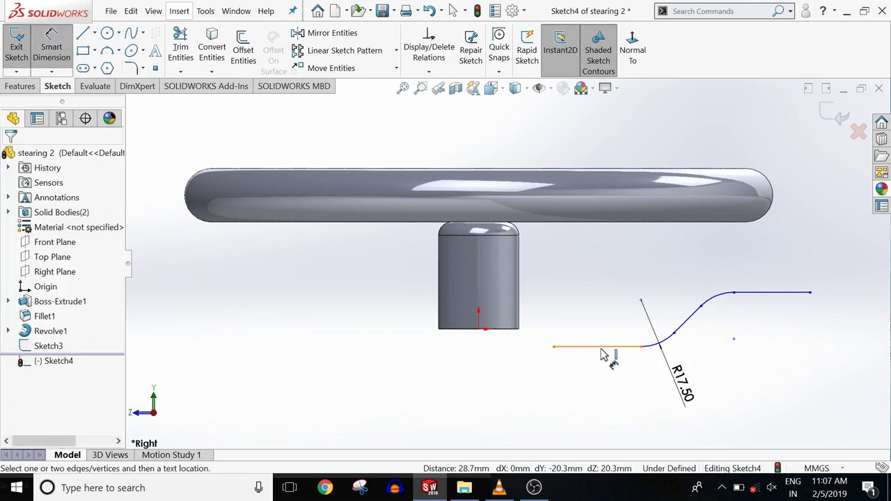
pyautogui.click(600, 346)
pyautogui.click(603, 376)
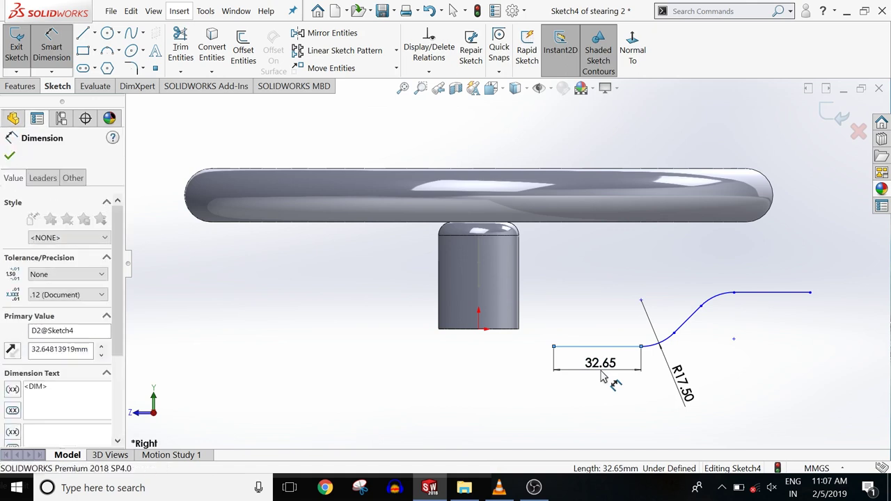
pyautogui.write('35')
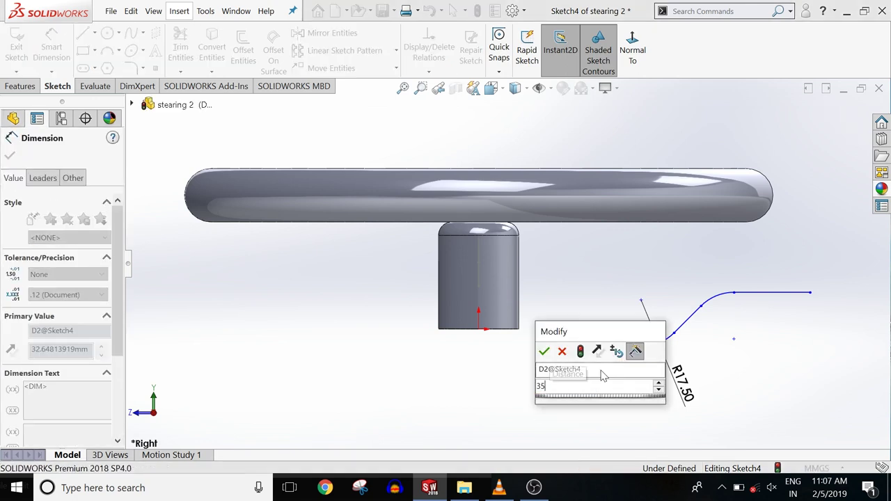
pyautogui.press('Return')
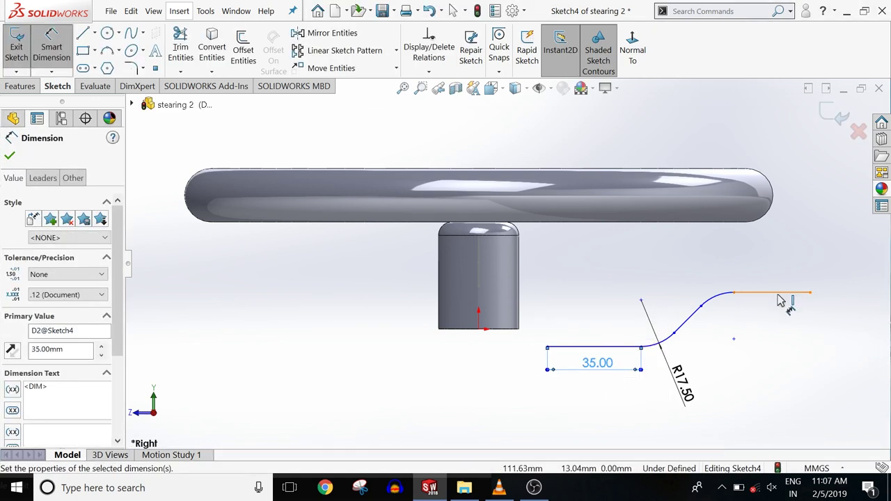
pyautogui.click(780, 293)
pyautogui.click(780, 326)
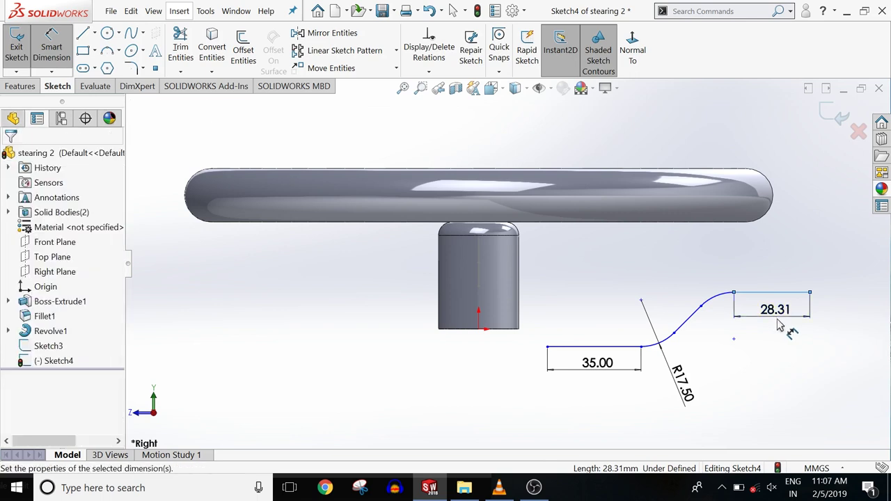
pyautogui.press('Return')
pyautogui.write('25')
pyautogui.press('Return')
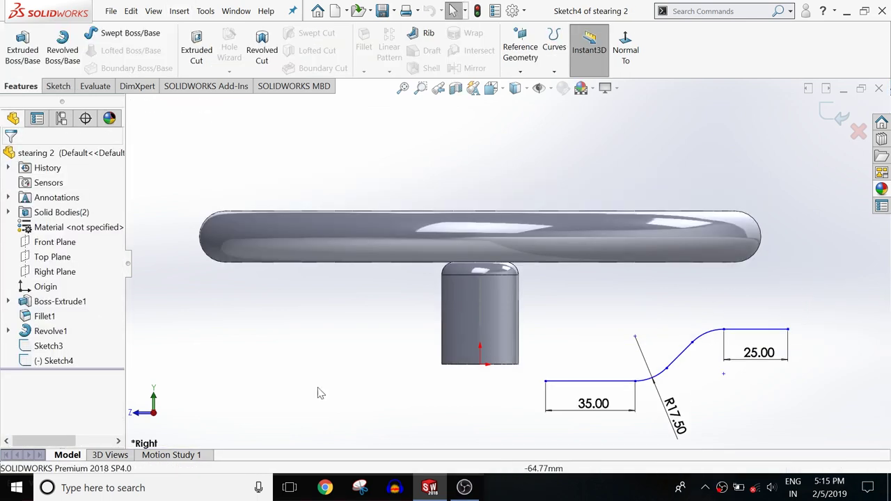
# Make the path's left end coincident with the hub profile's centre point.
pyautogui.click(546, 383)
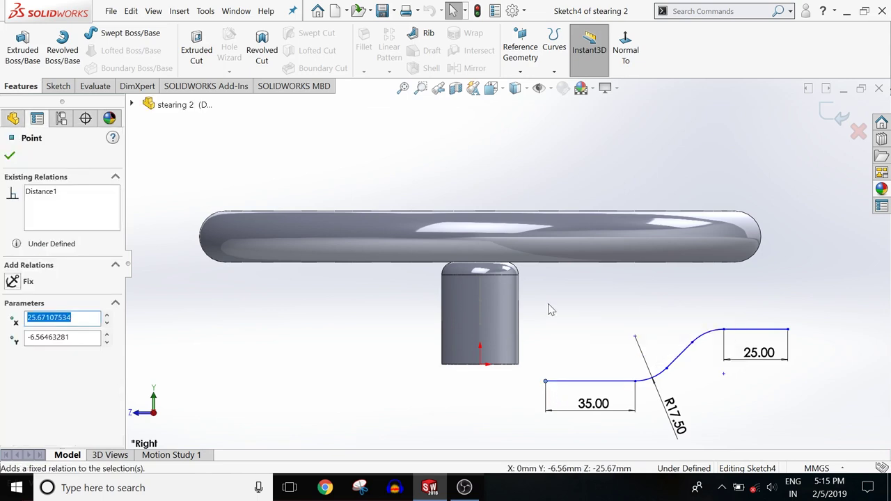
pyautogui.moveTo(550, 309)
pyautogui.mouseDown(button='middle')
pyautogui.moveTo(550, 325)
pyautogui.moveTo(564, 308)
pyautogui.moveTo(554, 299)
pyautogui.moveTo(505, 299)
pyautogui.mouseUp(button='middle')
pyautogui.keyDown('ctrl'); pyautogui.click(488, 295); pyautogui.keyUp('ctrl')
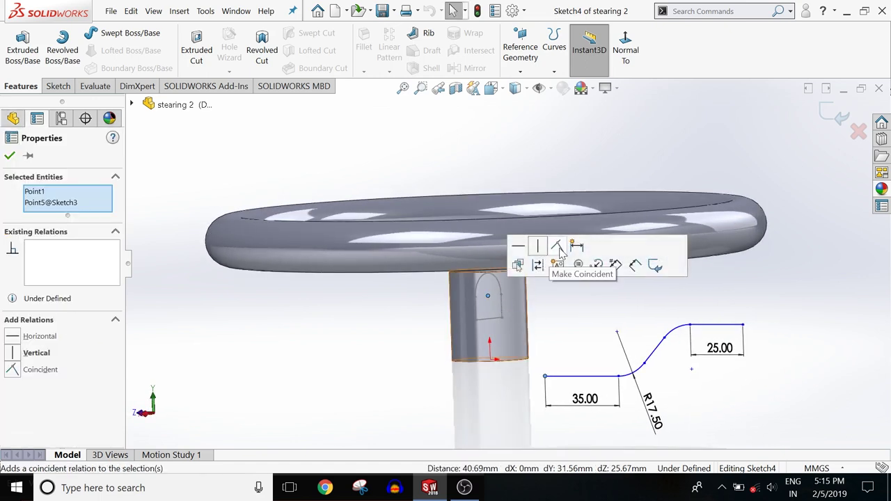
pyautogui.click(560, 248)
pyautogui.click(686, 301)
# Convert the rim's curved end edge into a sketch arc.
pyautogui.click(620, 56)
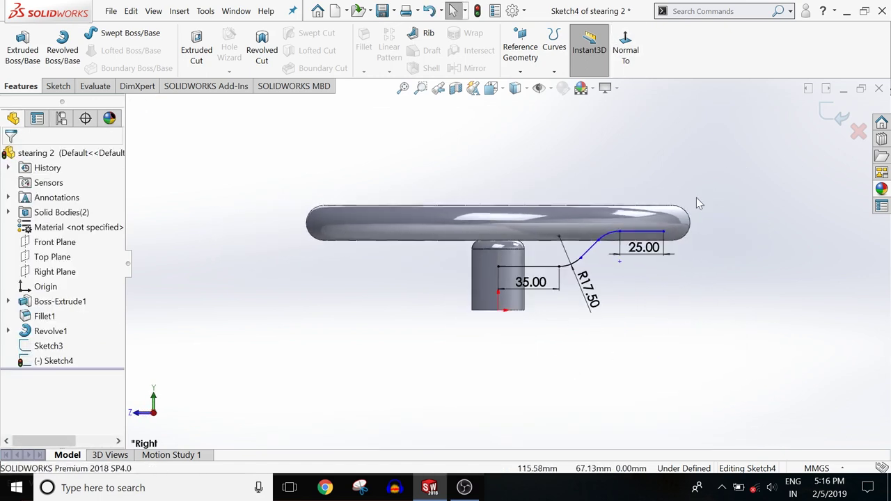
pyautogui.click(692, 231)
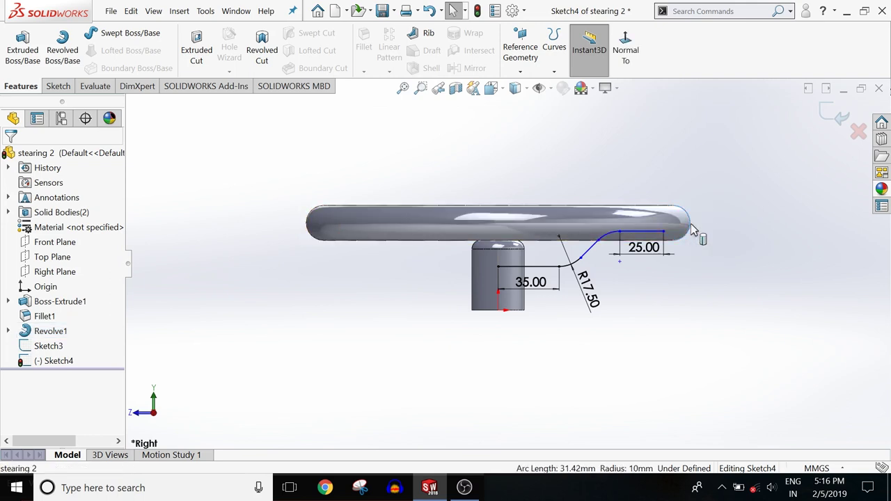
pyautogui.click(58, 85)
pyautogui.click(213, 43)
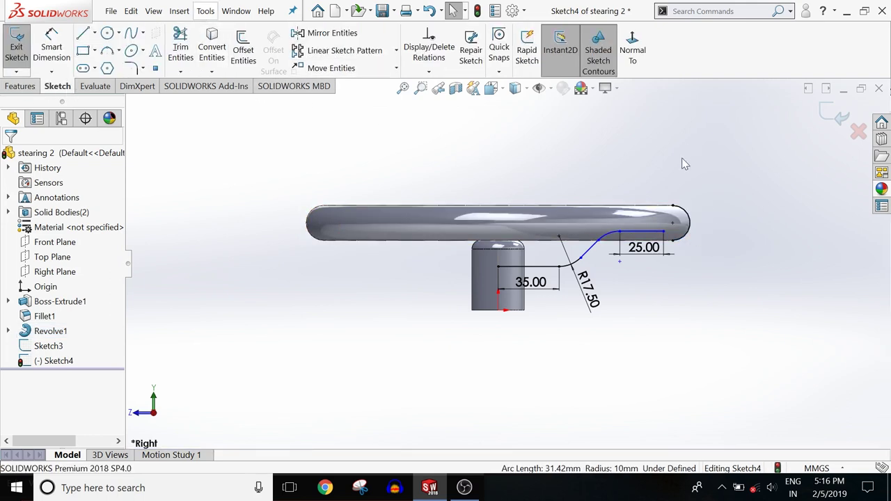
pyautogui.click(693, 223)
pyautogui.click(722, 223)
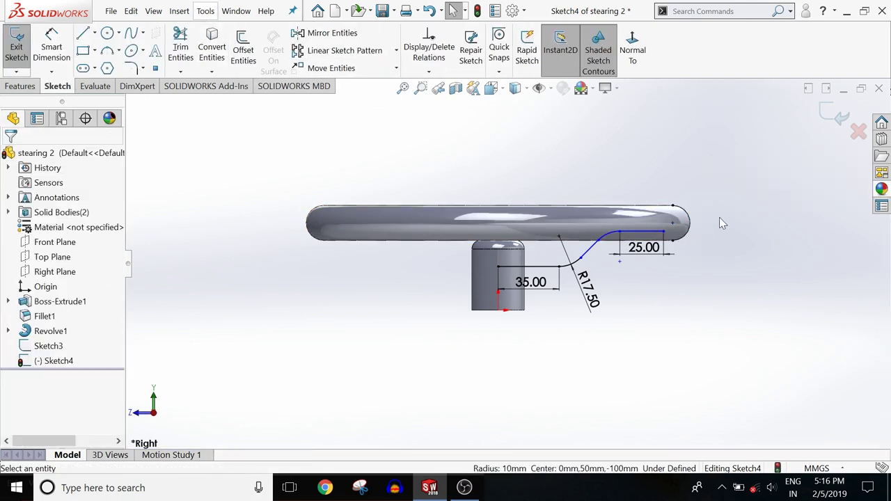
# Merge the arc endpoint with the path endpoint so Sketch4 is fully defined.
pyautogui.click(673, 222)
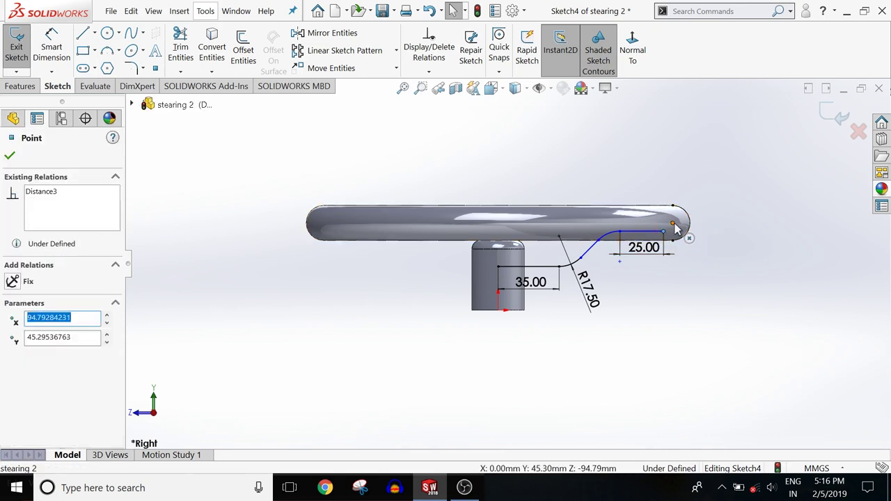
pyautogui.keyDown('ctrl'); pyautogui.click(664, 231); pyautogui.keyUp('ctrl')
pyautogui.click(764, 174)
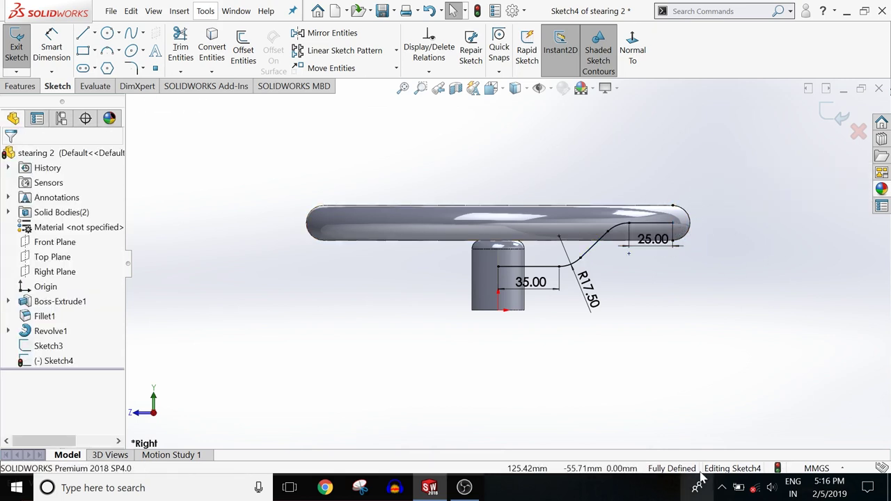
pyautogui.click(19, 86)
# Sweep the Sketch3 profile along the Sketch4 path to create Sweep1.
pyautogui.click(108, 35)
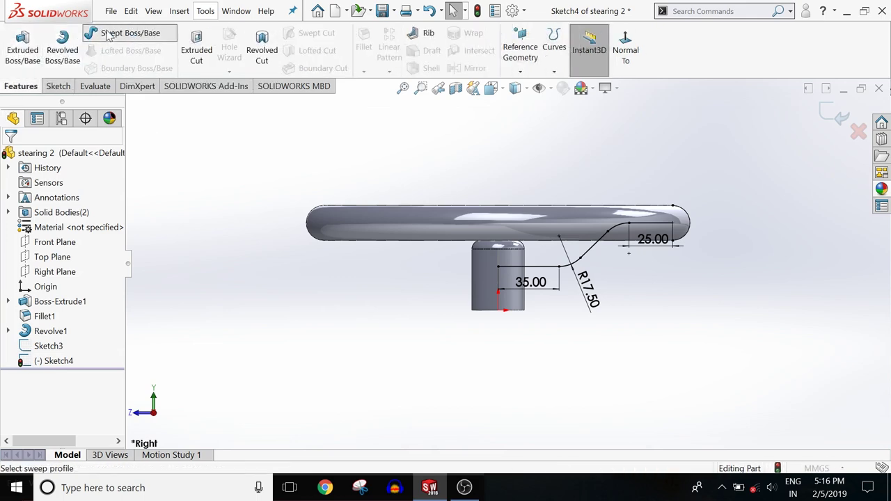
pyautogui.moveTo(505, 175); pyautogui.dragTo(500, 257, button='middle')
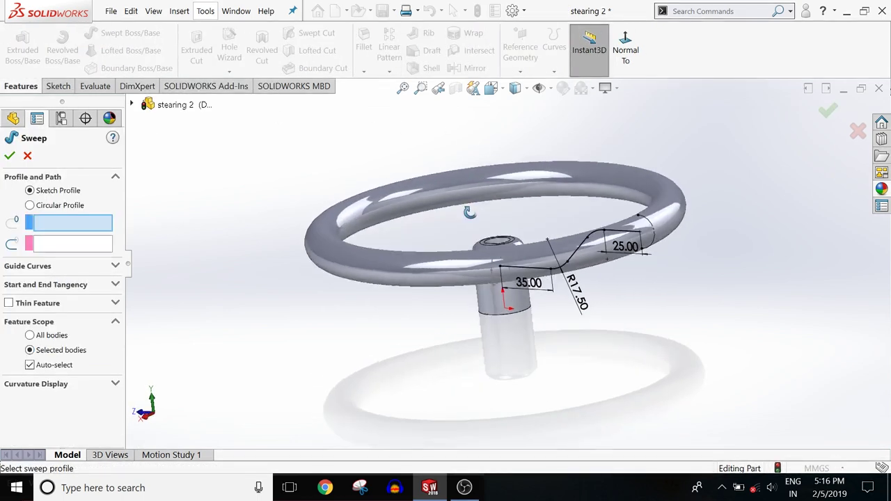
pyautogui.click(500, 256)
pyautogui.click(582, 261)
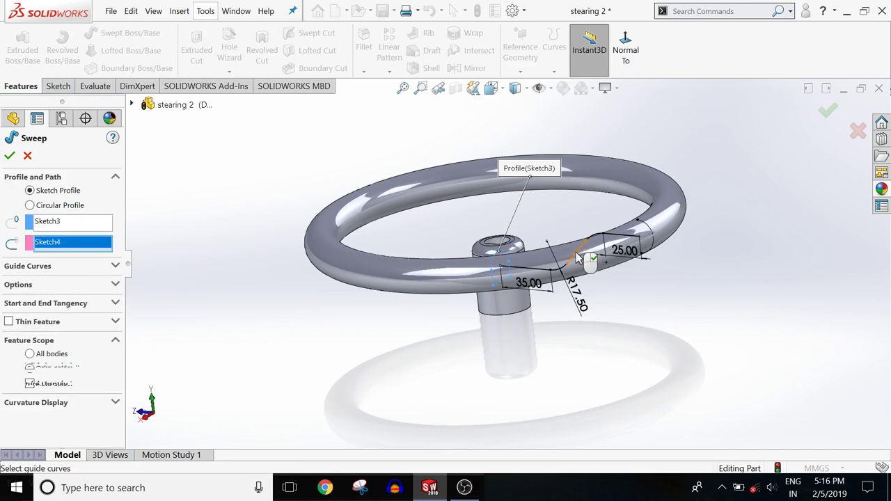
pyautogui.moveTo(582, 260); pyautogui.dragTo(279, 291, button='middle')
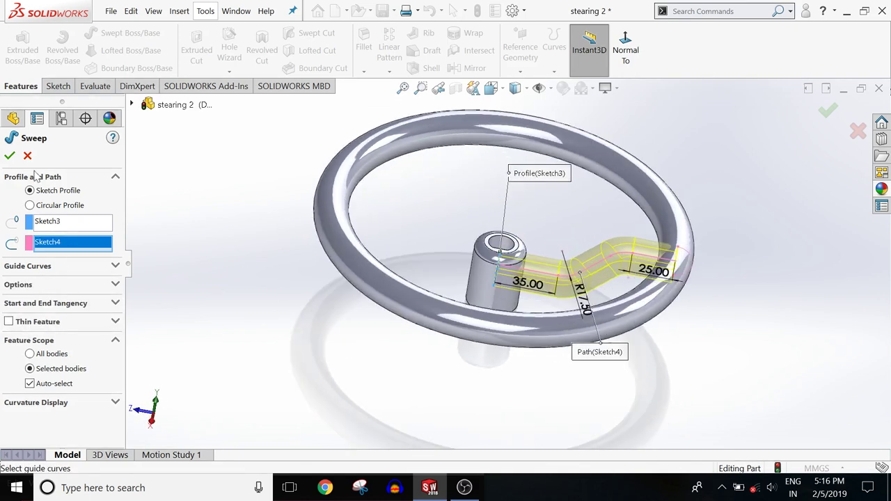
pyautogui.click(8, 157)
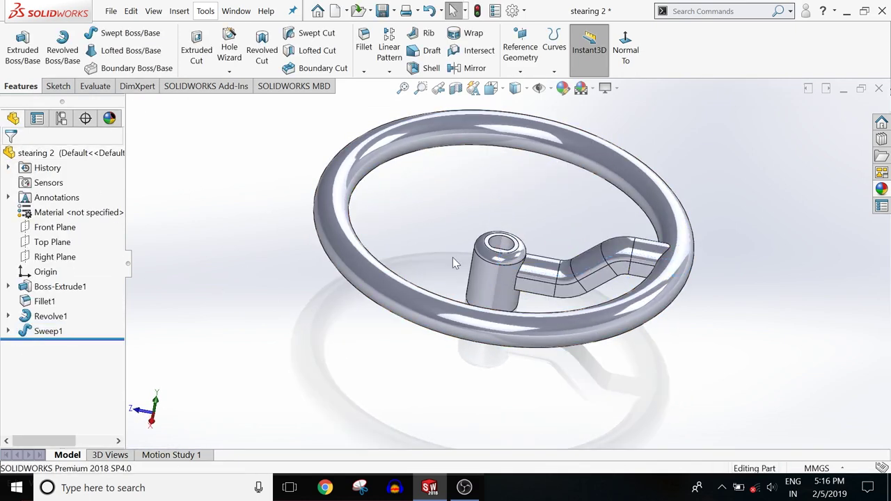
pyautogui.scroll(-2, 453, 262)
pyautogui.scroll(-3, 487, 264)
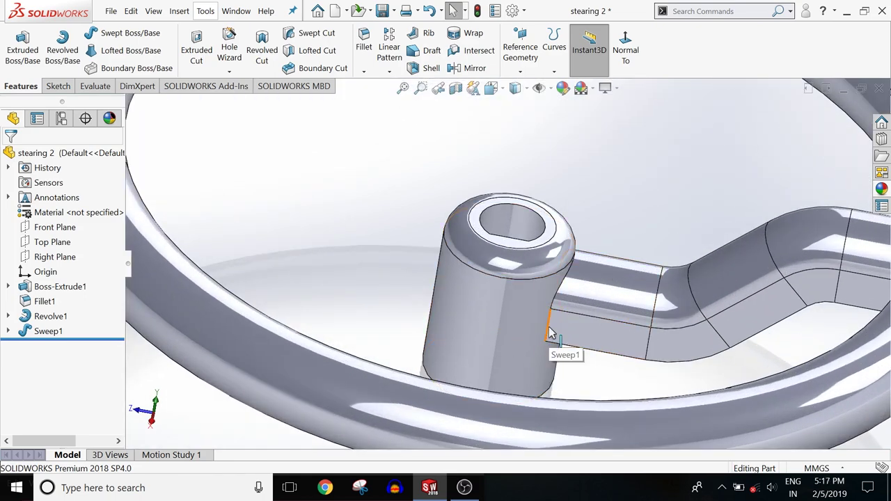
# Circular-pattern Sweep1 around the hub's circular edge into 4 equally spaced instances over 360°.
pyautogui.press('f')
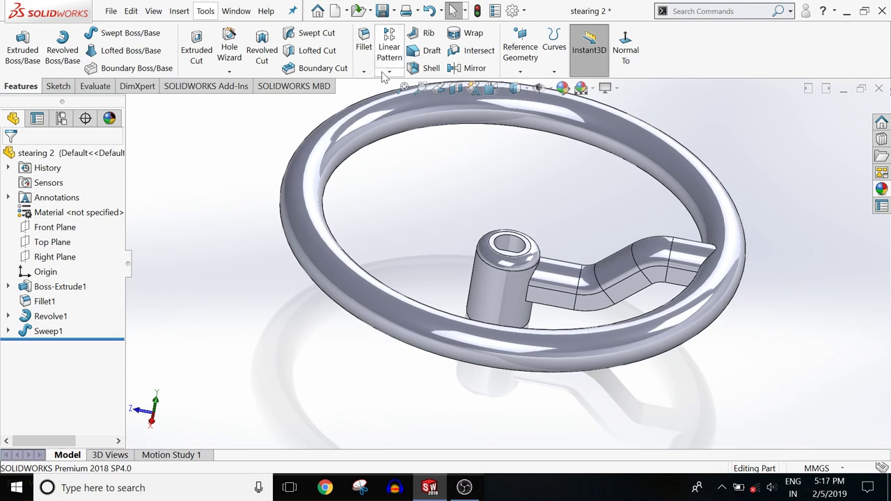
pyautogui.click(389, 72)
pyautogui.click(417, 159)
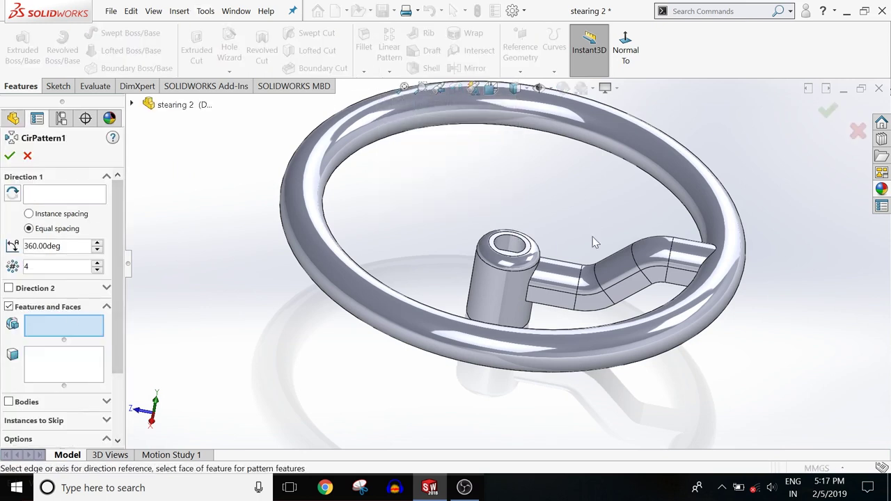
pyautogui.click(570, 281)
pyautogui.click(82, 198)
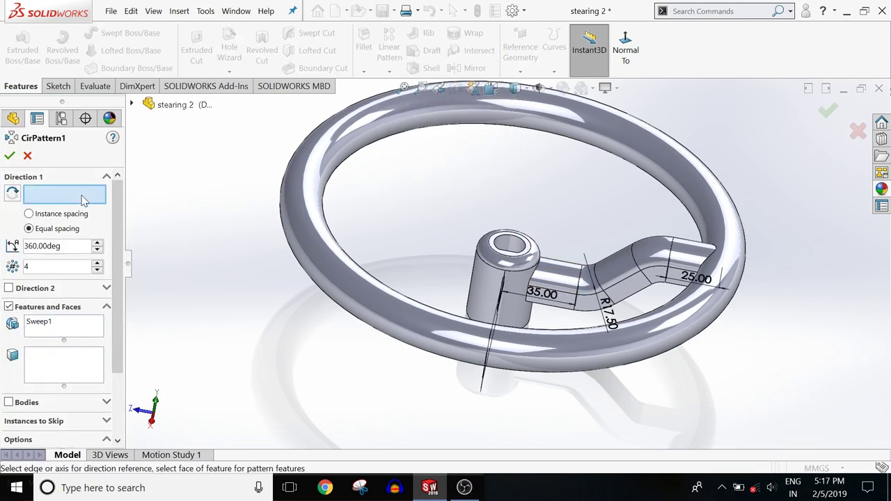
pyautogui.click(494, 250)
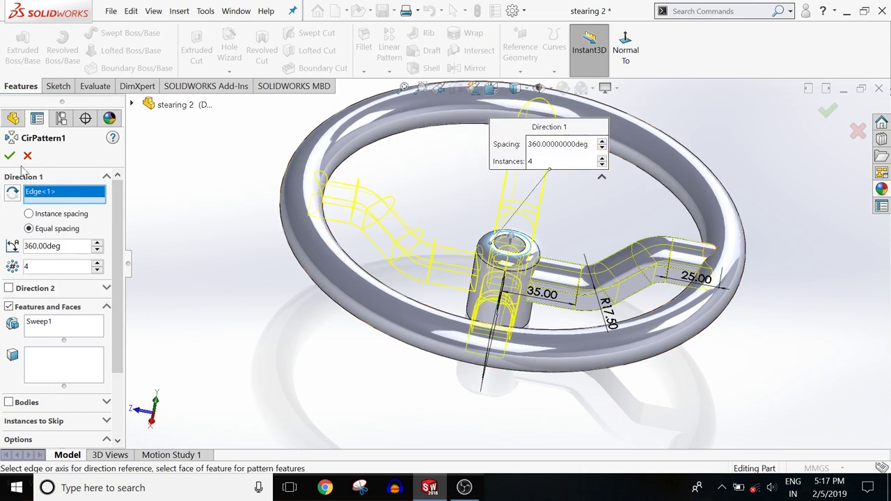
pyautogui.press('Return')
pyautogui.moveTo(528, 264); pyautogui.dragTo(527, 219, button='middle')
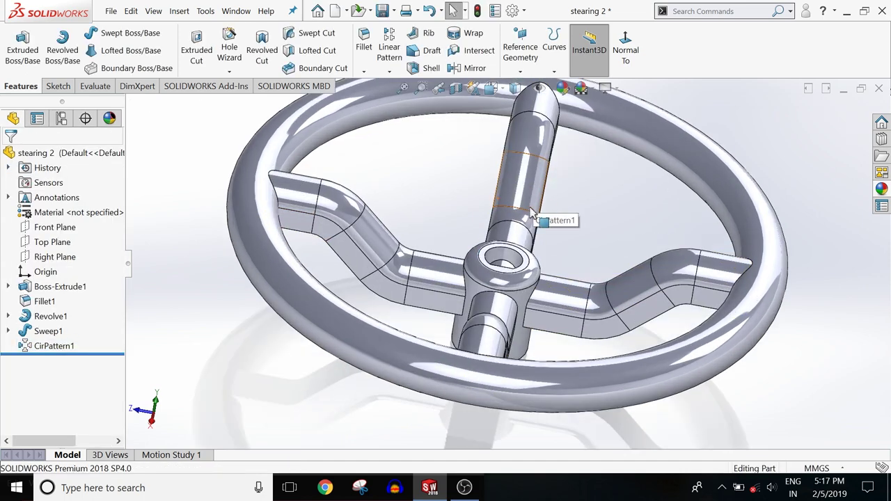
# In FilletXpert, select the first six spoke-to-rim and spoke-to-hub junction edges.
pyautogui.click(364, 43)
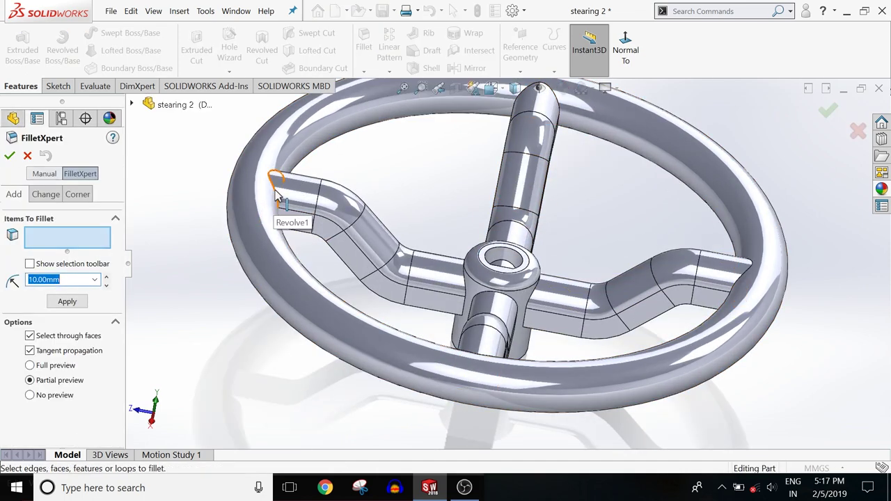
pyautogui.click(276, 195)
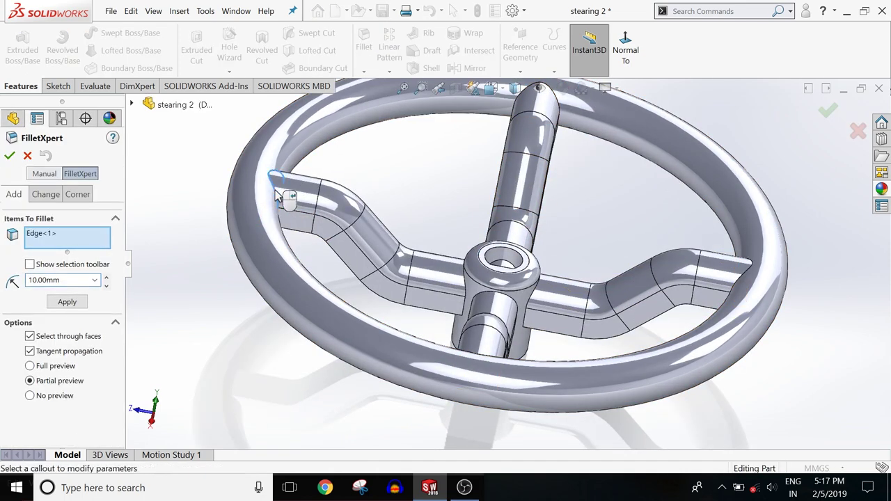
pyautogui.click(466, 293)
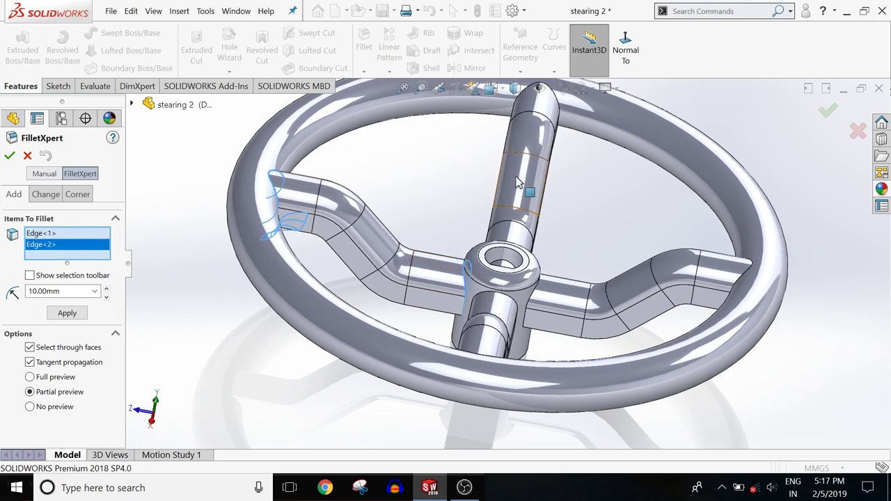
pyautogui.click(557, 111)
pyautogui.click(724, 292)
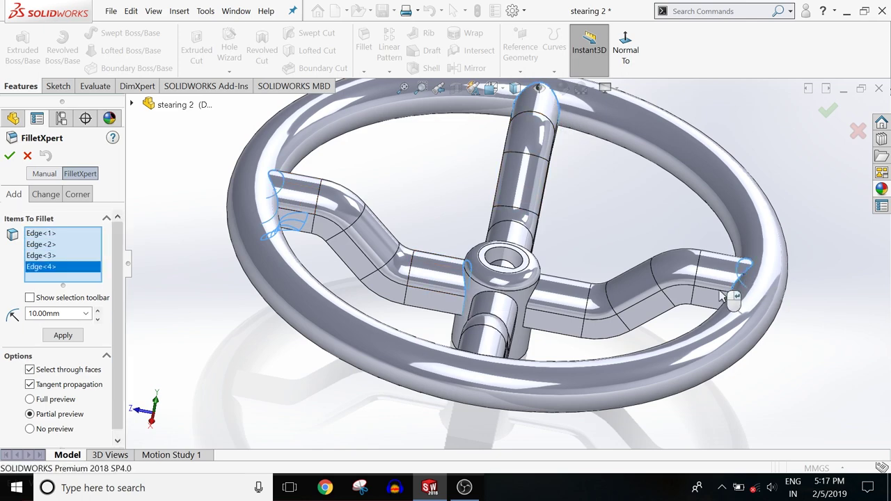
pyautogui.moveTo(512, 357)
pyautogui.mouseDown(button='middle')
pyautogui.moveTo(563, 264)
pyautogui.moveTo(519, 345)
pyautogui.mouseUp(button='middle')
pyautogui.click(554, 296)
pyautogui.click(547, 289)
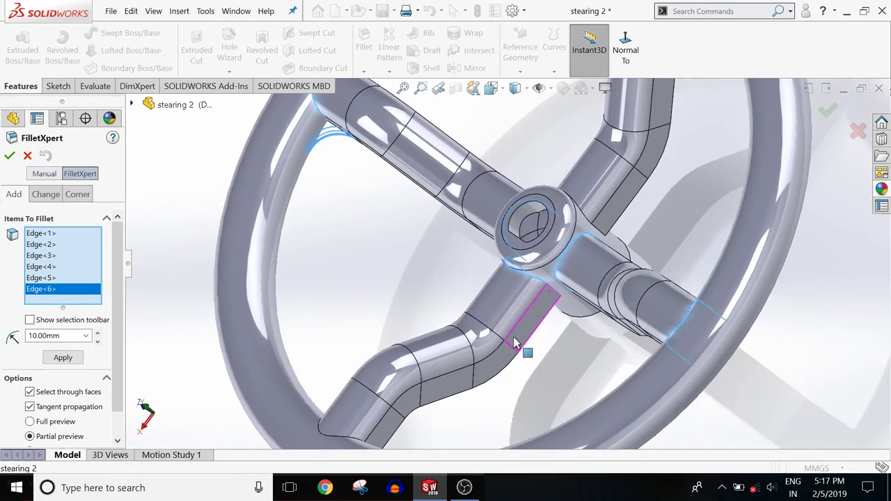
# Add the last two junction edges and apply a 3 mm fillet to all eight as Fillet2.
pyautogui.moveTo(335, 435)
pyautogui.mouseDown(button='middle')
pyautogui.moveTo(388, 286)
pyautogui.moveTo(318, 295)
pyautogui.mouseUp(button='middle')
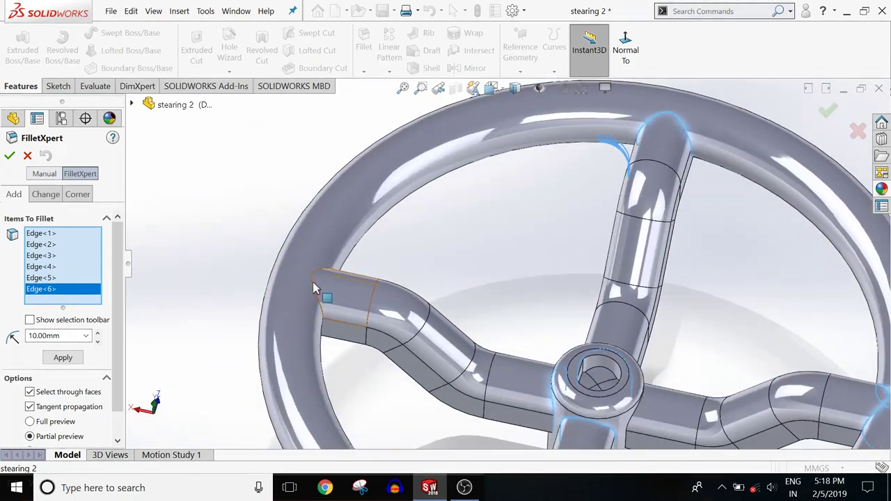
pyautogui.click(318, 290)
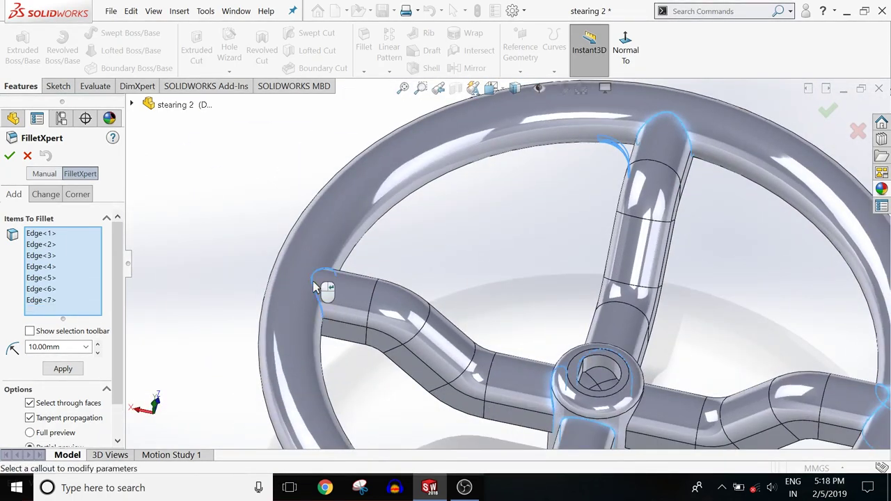
pyautogui.click(633, 423)
pyautogui.moveTo(676, 378); pyautogui.dragTo(622, 404, button='middle')
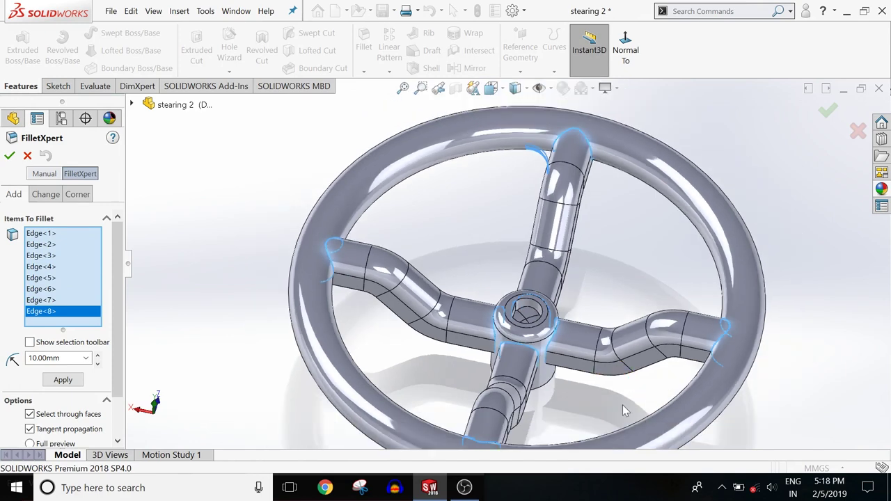
pyautogui.moveTo(574, 388); pyautogui.dragTo(585, 342, button='middle')
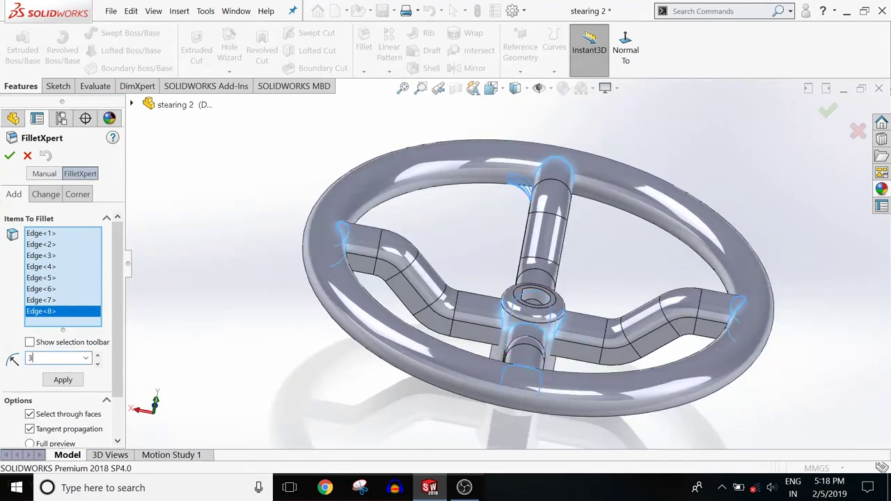
pyautogui.click(75, 378)
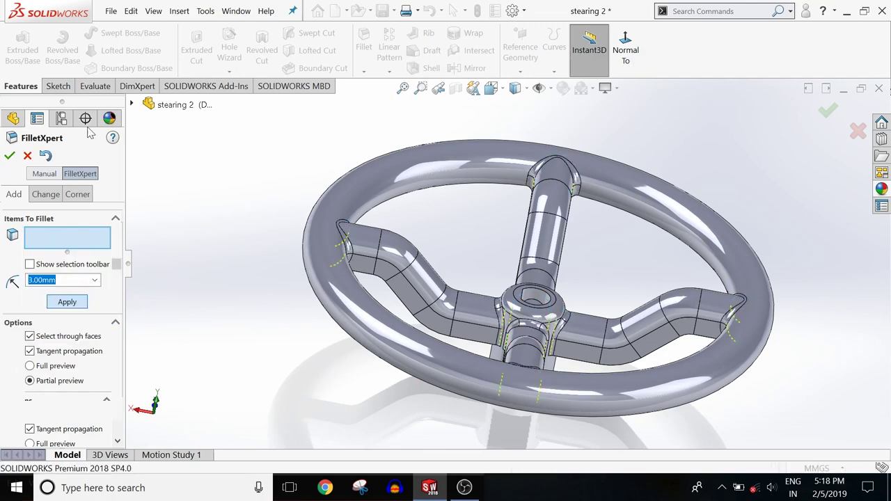
pyautogui.click(9, 159)
pyautogui.scroll(-2, 479, 252)
pyautogui.scroll(-5, 562, 351)
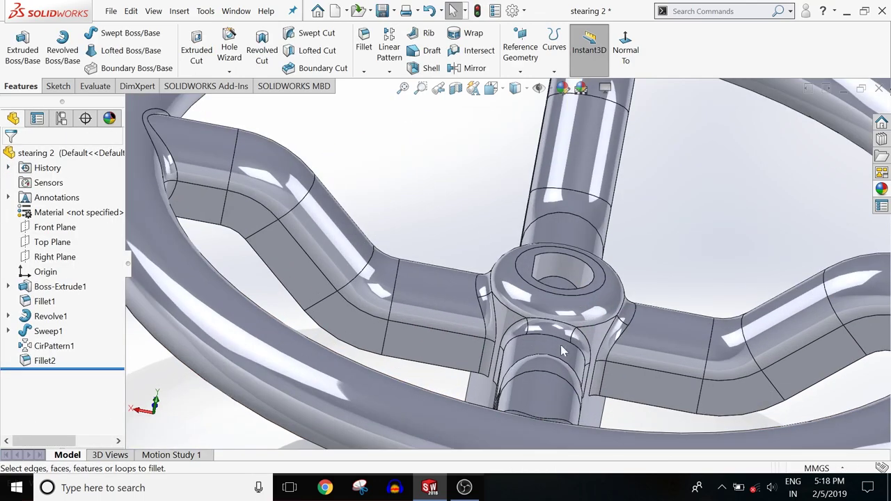
pyautogui.moveTo(627, 321); pyautogui.dragTo(445, 326, button='middle')
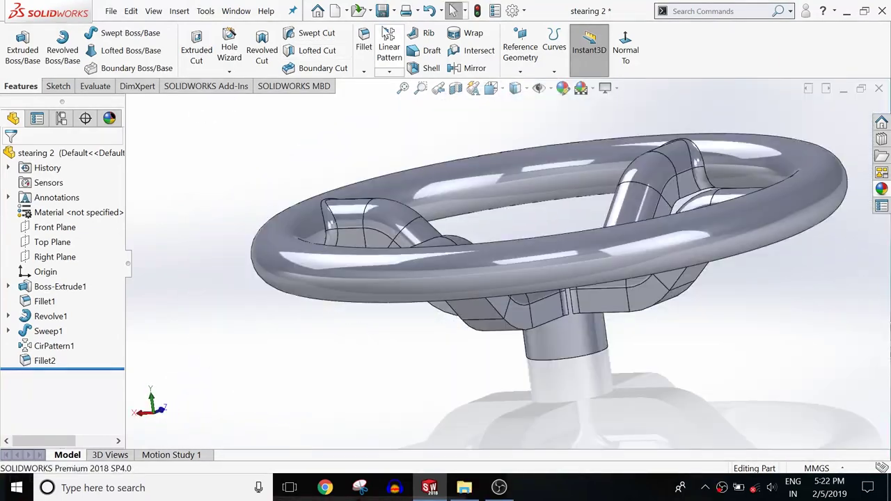
# Fillet the eight long side edges of the four spokes at 3 mm.
pyautogui.click(363, 42)
pyautogui.moveTo(388, 294)
pyautogui.mouseDown(button='middle')
pyautogui.moveTo(464, 264)
pyautogui.moveTo(457, 93)
pyautogui.mouseUp(button='middle')
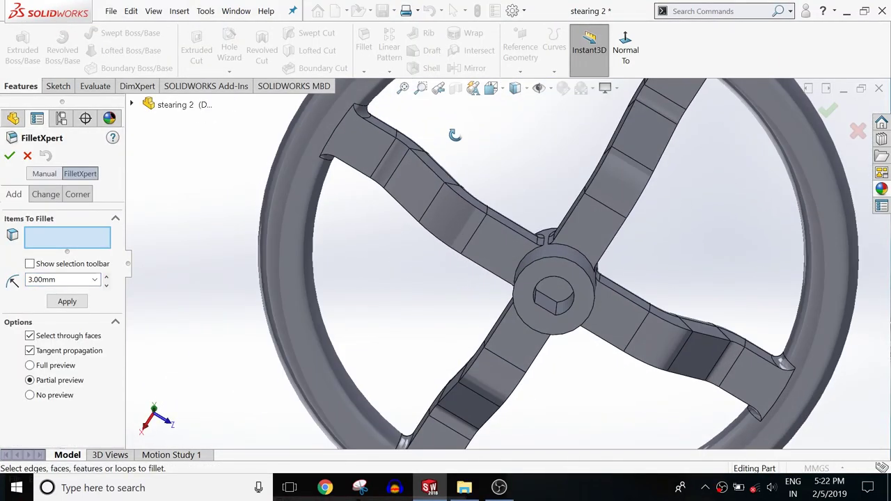
pyautogui.click(460, 195)
pyautogui.click(453, 248)
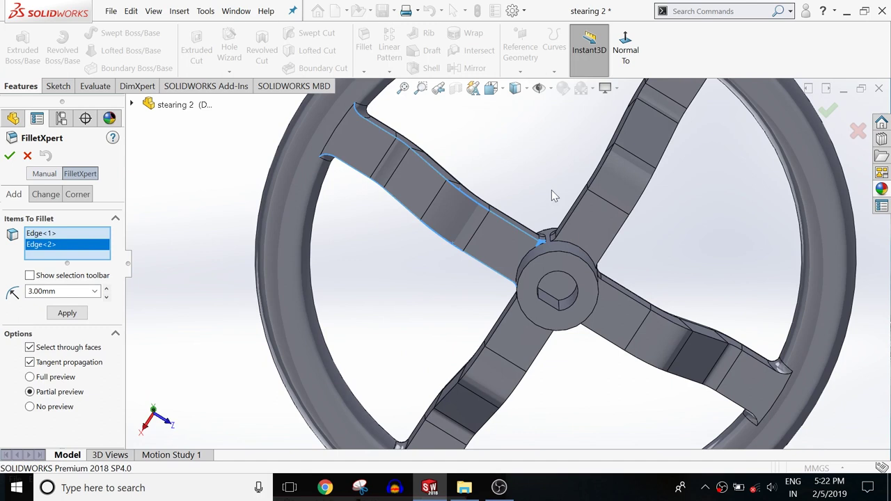
pyautogui.click(599, 182)
pyautogui.click(640, 199)
pyautogui.click(631, 301)
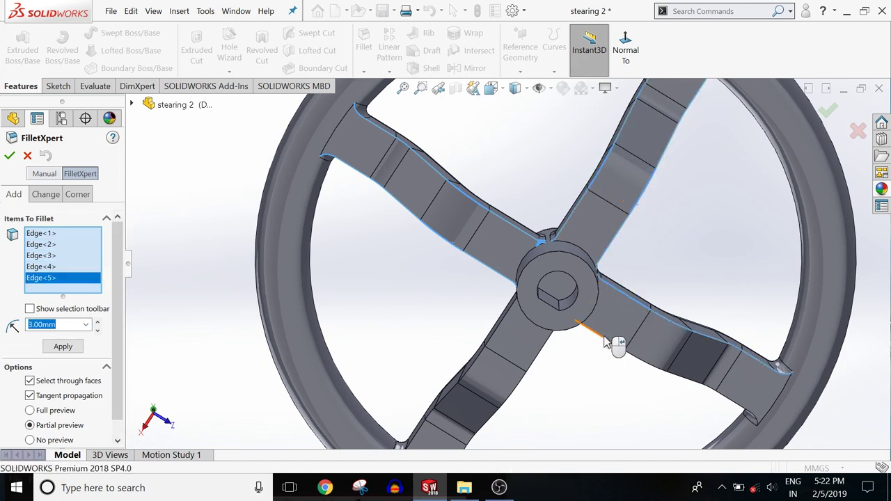
pyautogui.click(613, 342)
pyautogui.click(516, 396)
pyautogui.click(476, 370)
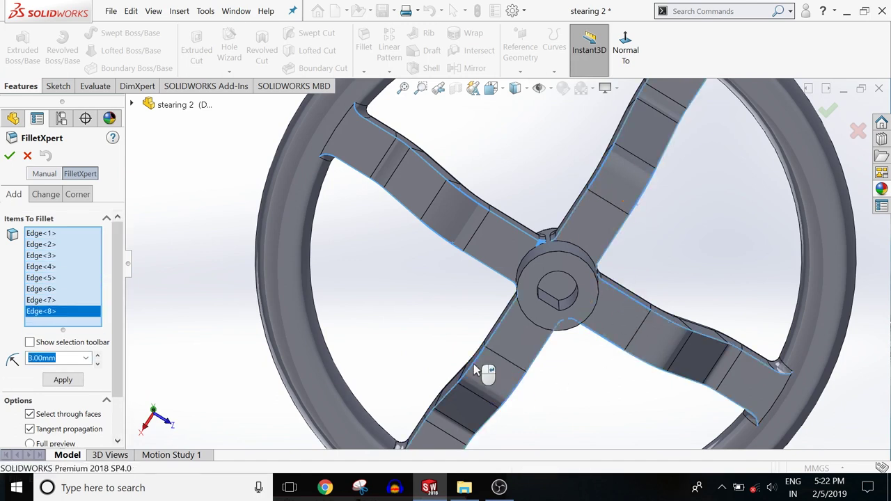
pyautogui.click(9, 159)
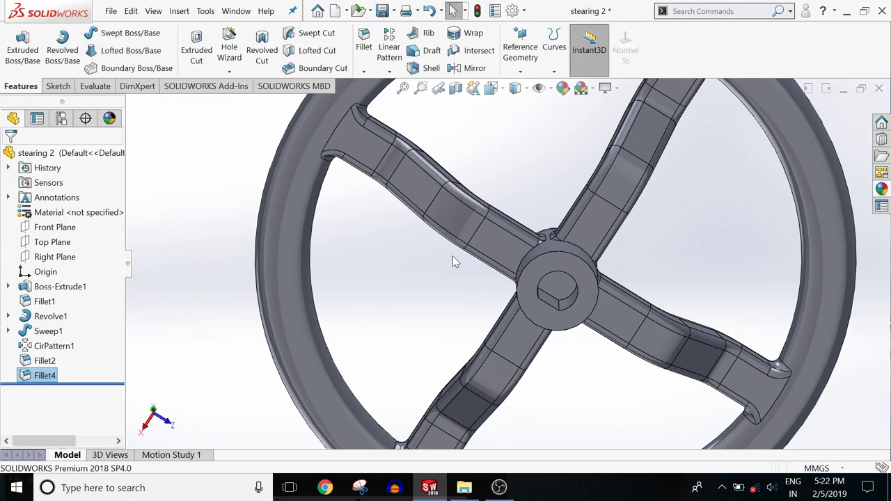
# Orbit and zoom around the wheel to inspect the rounded spokes, then return to the overview.
pyautogui.scroll(5, 454, 259)
pyautogui.moveTo(454, 258); pyautogui.dragTo(550, 339, button='middle')
pyautogui.scroll(-5, 551, 339)
pyautogui.moveTo(606, 318)
pyautogui.mouseDown(button='middle')
pyautogui.moveTo(442, 183)
pyautogui.moveTo(525, 240)
pyautogui.moveTo(625, 151)
pyautogui.mouseUp(button='middle')
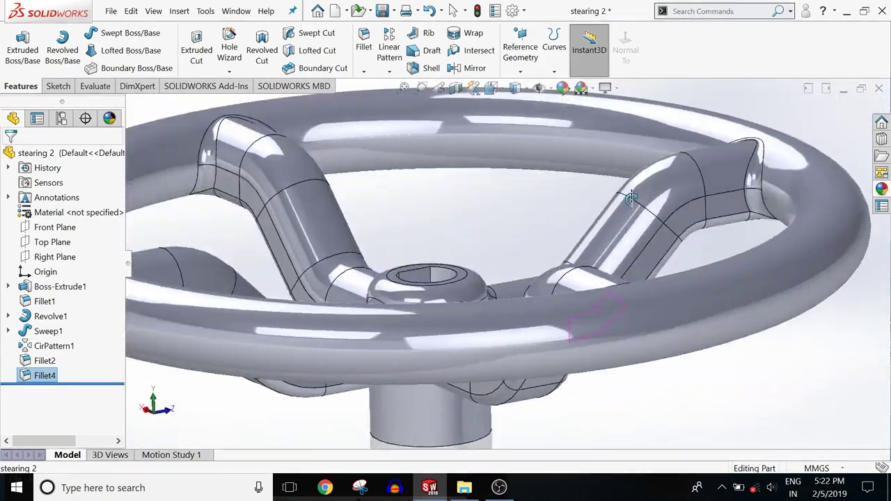
pyautogui.hotkey('ctrl', 'shift', 'z')
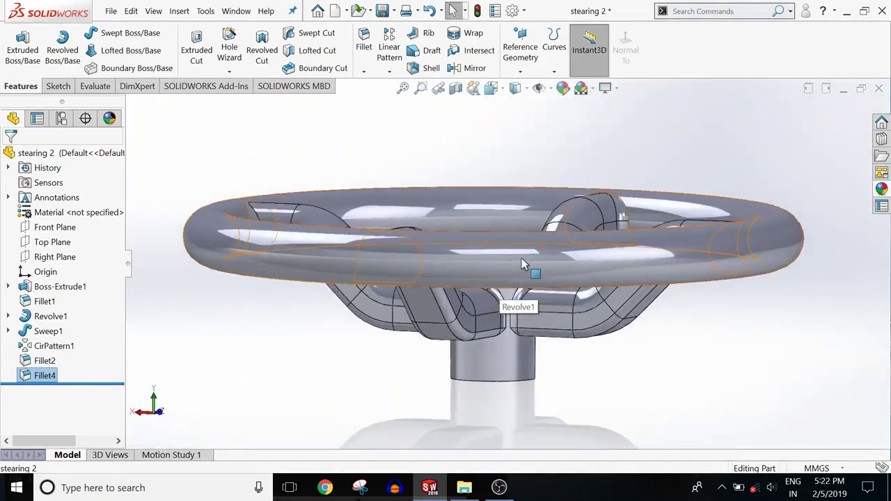
# Apply the plain colour appearance from the Appearances library to the whole part.
pyautogui.click(278, 351)
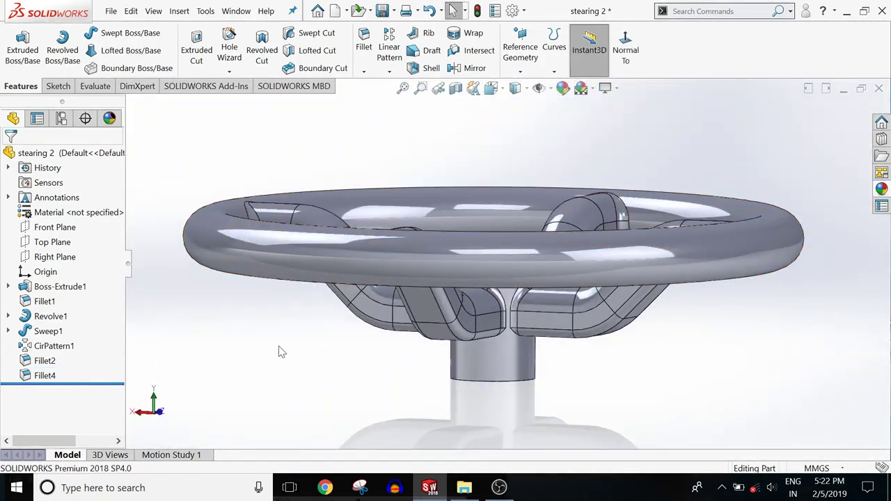
pyautogui.click(882, 189)
pyautogui.click(789, 288)
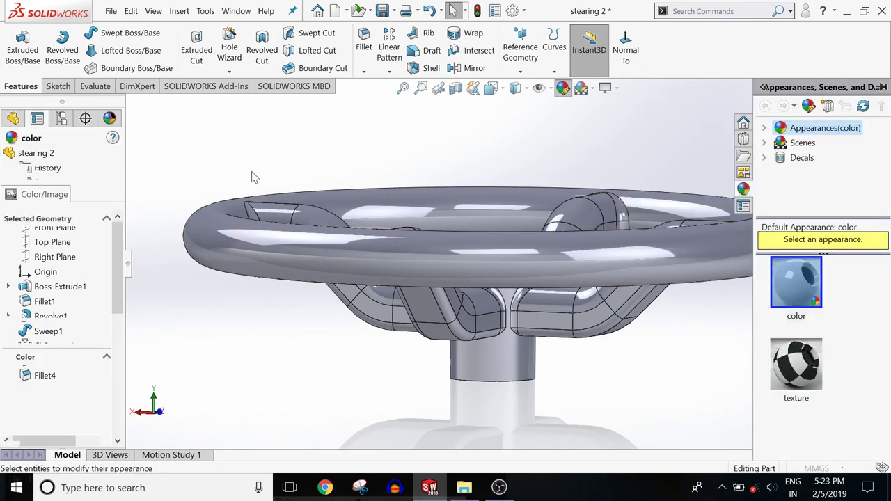
pyautogui.click(50, 235)
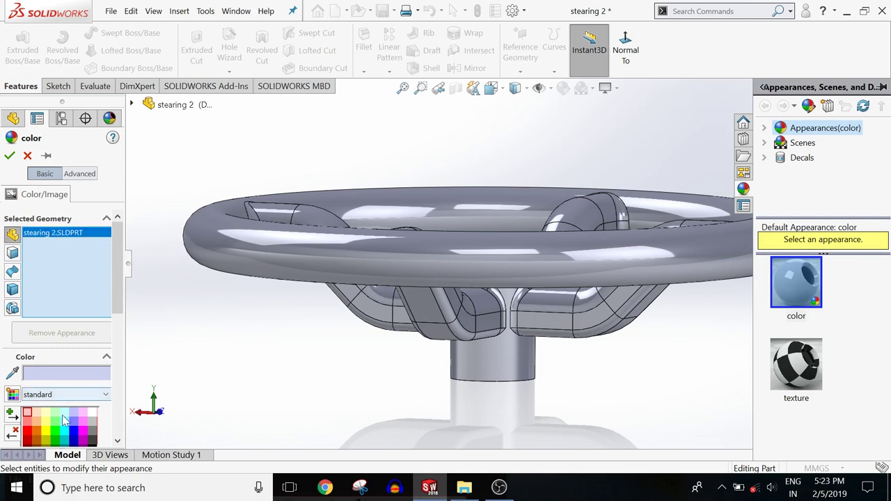
# Pick a light copper-tan shade from the colour spectrum and confirm it.
pyautogui.click(118, 441)
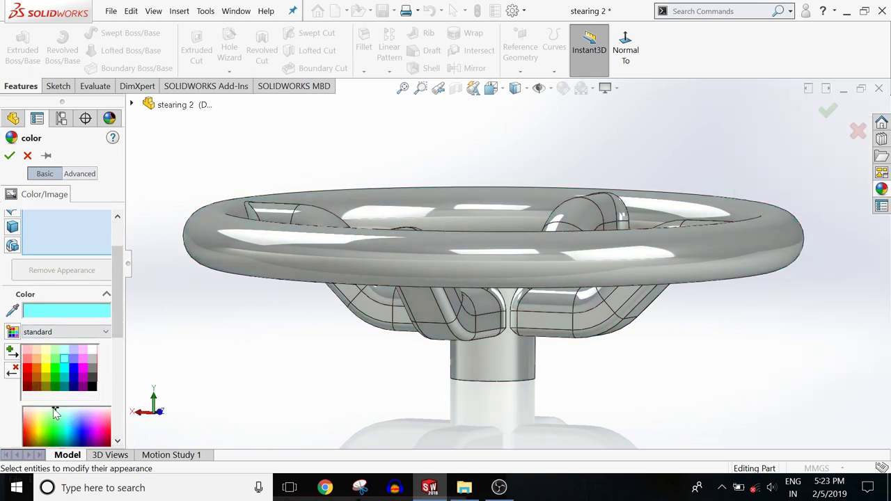
pyautogui.click(26, 413)
pyautogui.click(32, 418)
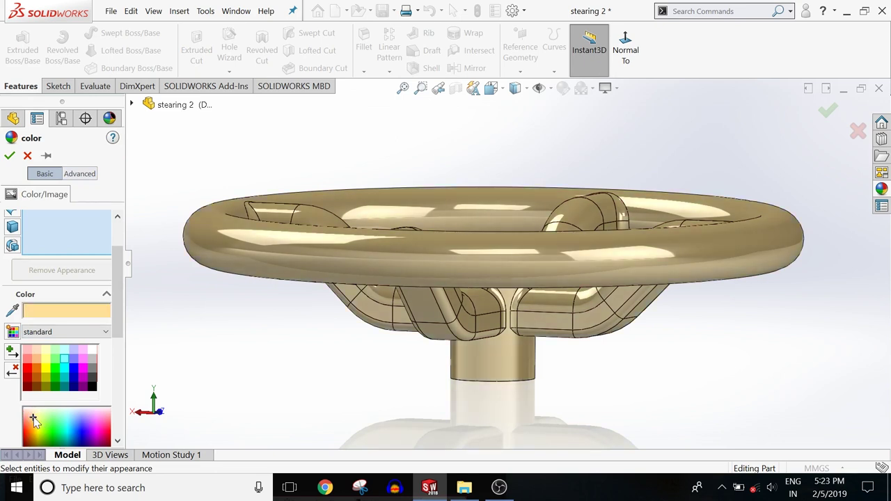
pyautogui.moveTo(44, 427)
pyautogui.mouseDown()
pyautogui.moveTo(50, 437)
pyautogui.moveTo(78, 436)
pyautogui.moveTo(104, 411)
pyautogui.mouseUp()
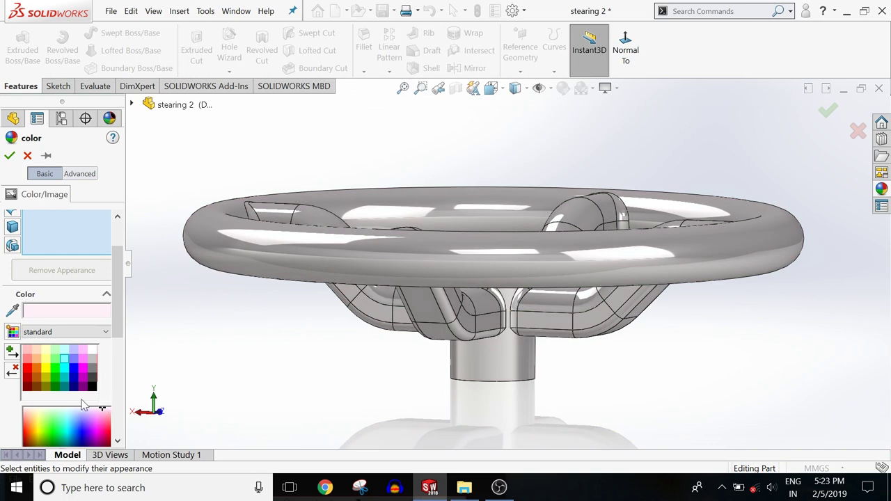
pyautogui.click(70, 415)
pyautogui.moveTo(33, 417)
pyautogui.mouseDown()
pyautogui.moveTo(44, 415)
pyautogui.moveTo(29, 415)
pyautogui.mouseUp()
pyautogui.click(10, 156)
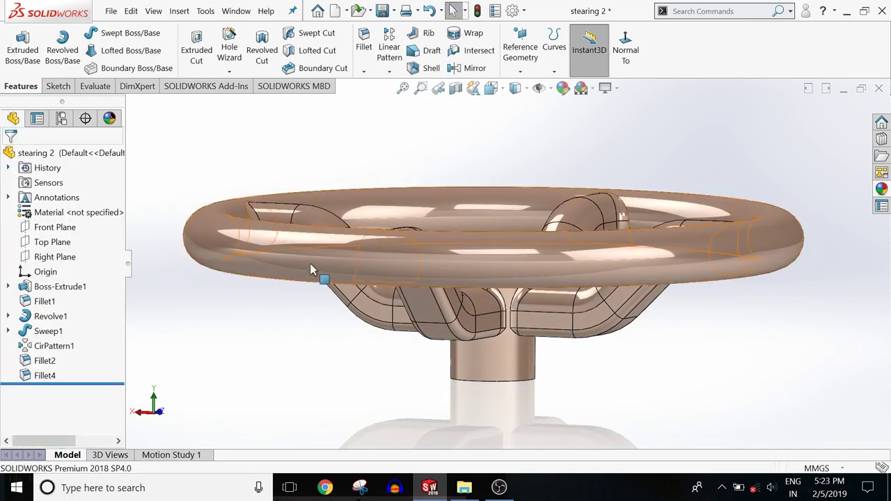
pyautogui.moveTo(310, 263)
pyautogui.mouseDown(button='middle')
pyautogui.moveTo(603, 301)
pyautogui.moveTo(631, 150)
pyautogui.moveTo(175, 308)
pyautogui.mouseUp(button='middle')
# Open Edit Material from the Material entry and browse the material categories.
pyautogui.rightClick(71, 209)
pyautogui.click(111, 195)
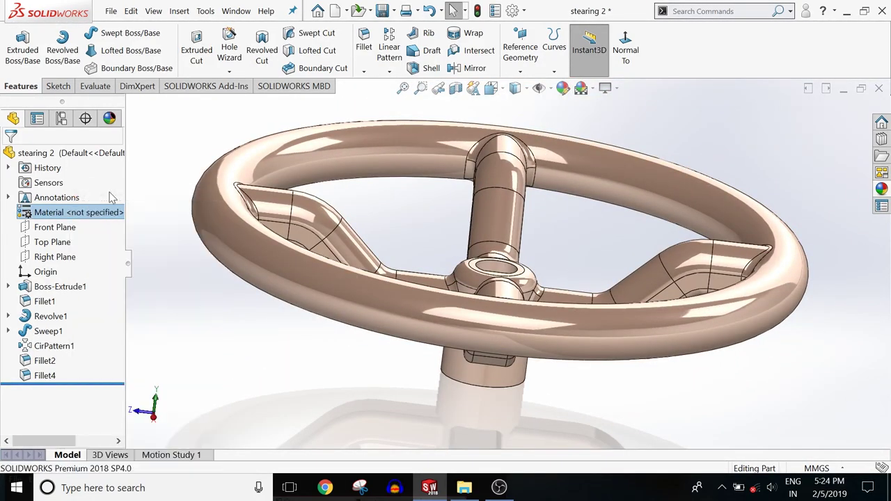
pyautogui.scroll(-2, 248, 81)
pyautogui.scroll(-4, 251, 209)
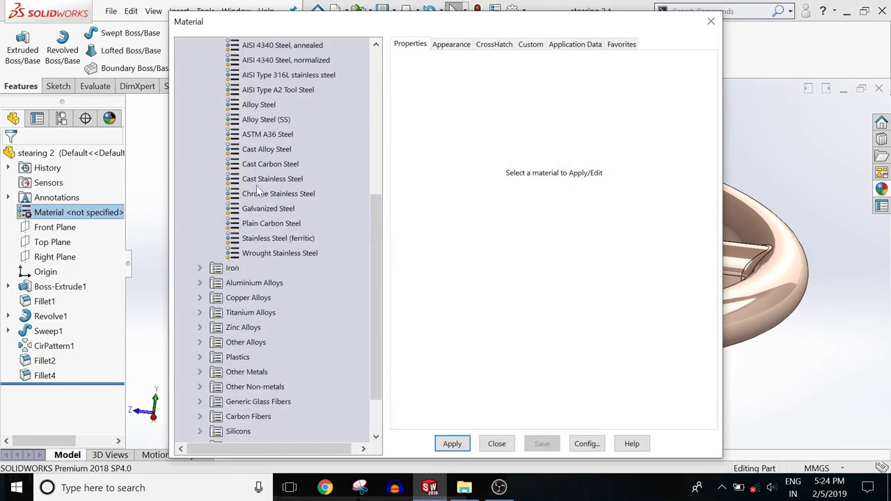
pyautogui.scroll(-1, 268, 174)
pyautogui.click(200, 224)
pyautogui.scroll(-2, 195, 222)
pyautogui.click(199, 223)
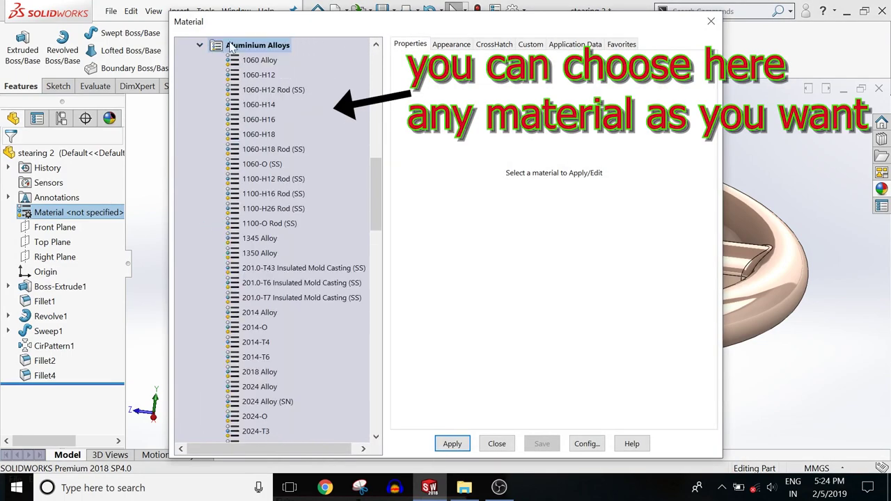
pyautogui.scroll(-3, 254, 366)
pyautogui.scroll(-5, 255, 366)
pyautogui.scroll(-5, 251, 369)
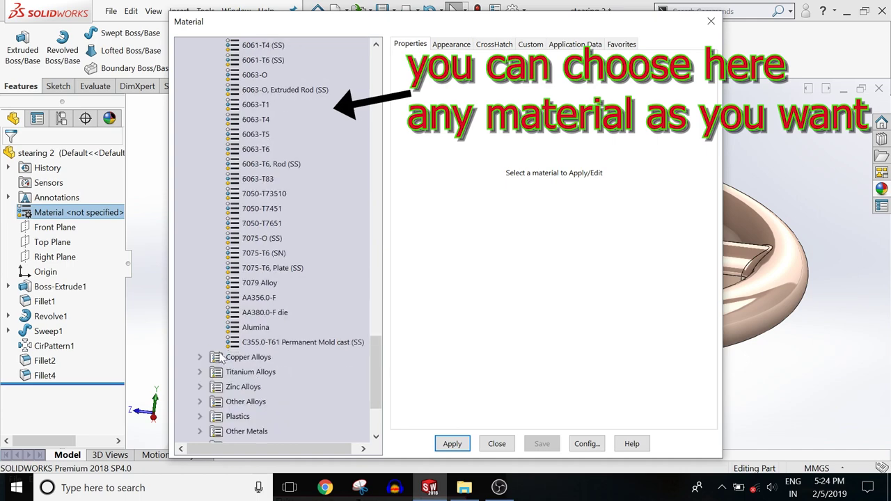
pyautogui.doubleClick(222, 358)
pyautogui.scroll(-4, 237, 292)
pyautogui.click(199, 229)
pyautogui.scroll(-3, 201, 279)
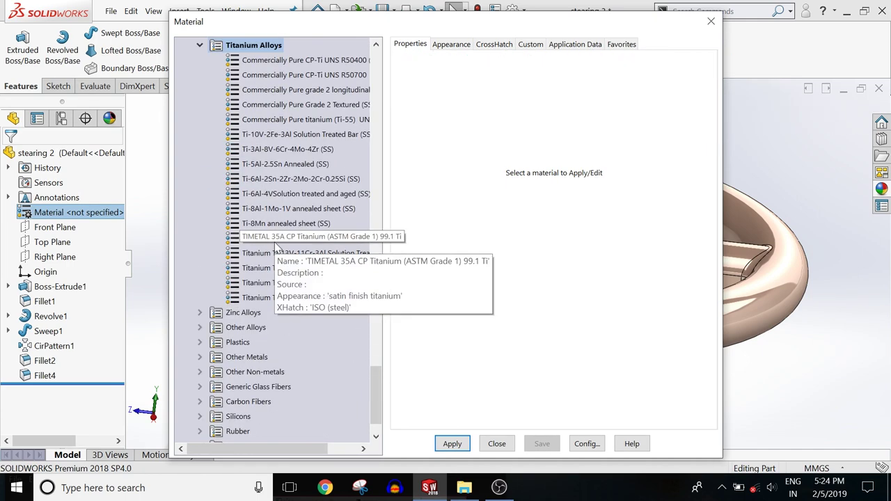
pyautogui.click(200, 312)
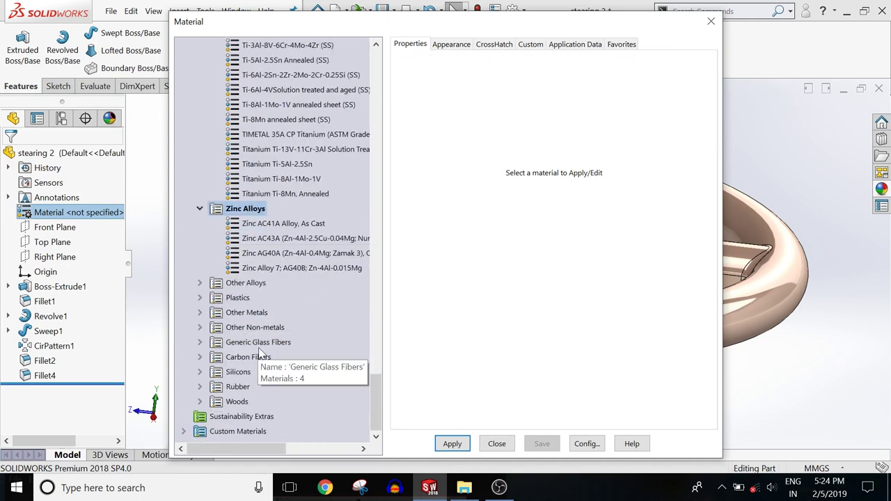
# Select Cast Carbon Steel from the steels and apply it to the part.
pyautogui.scroll(15, 271, 310)
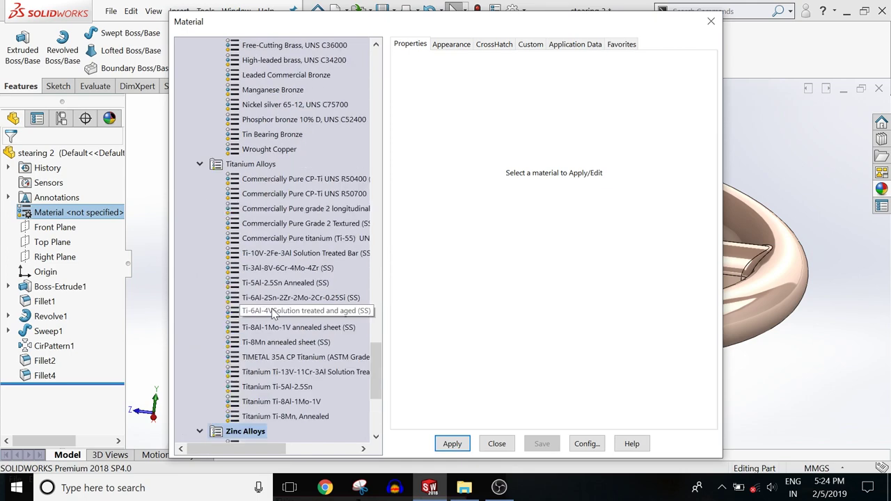
pyautogui.scroll(15, 264, 286)
pyautogui.scroll(15, 257, 260)
pyautogui.scroll(15, 282, 181)
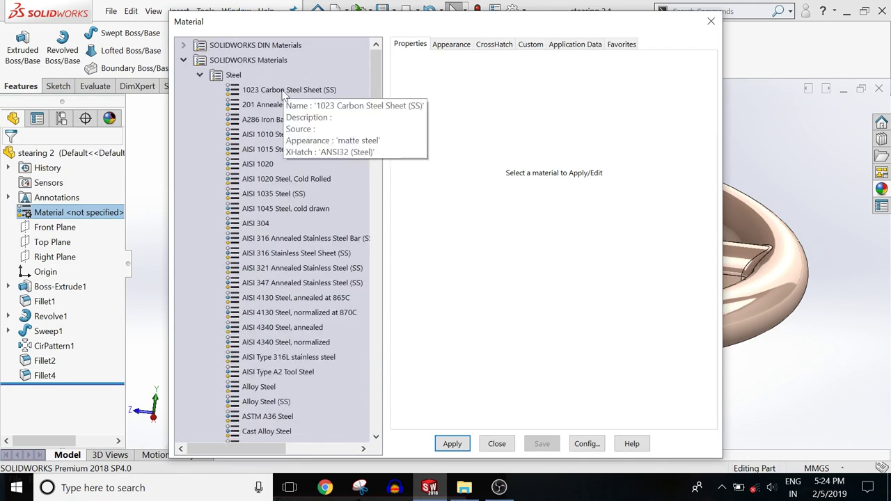
pyautogui.scroll(-2, 270, 280)
pyautogui.scroll(-2, 272, 282)
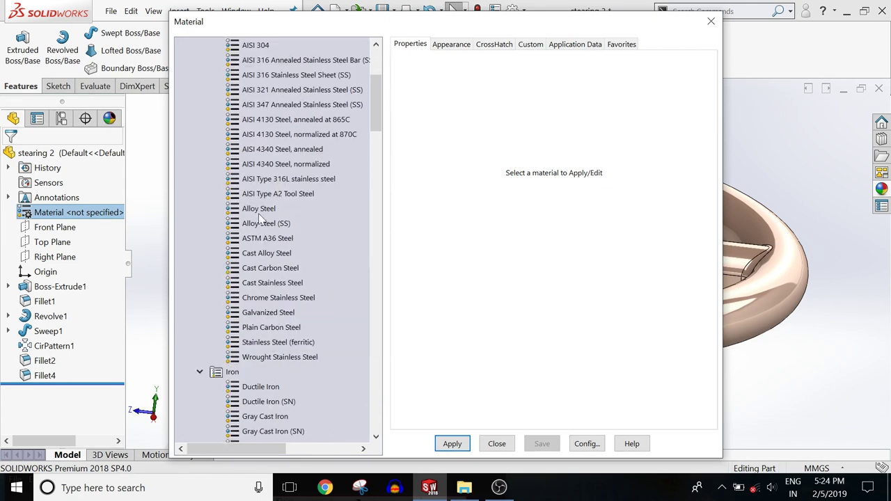
pyautogui.click(271, 270)
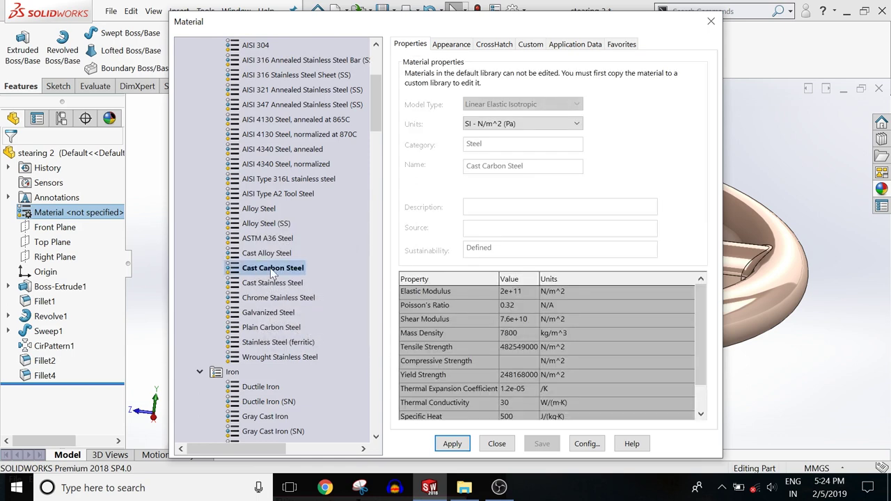
pyautogui.click(452, 445)
# Change the Cast Carbon Steel appearance colour to black in the spectrum and confirm.
pyautogui.click(711, 22)
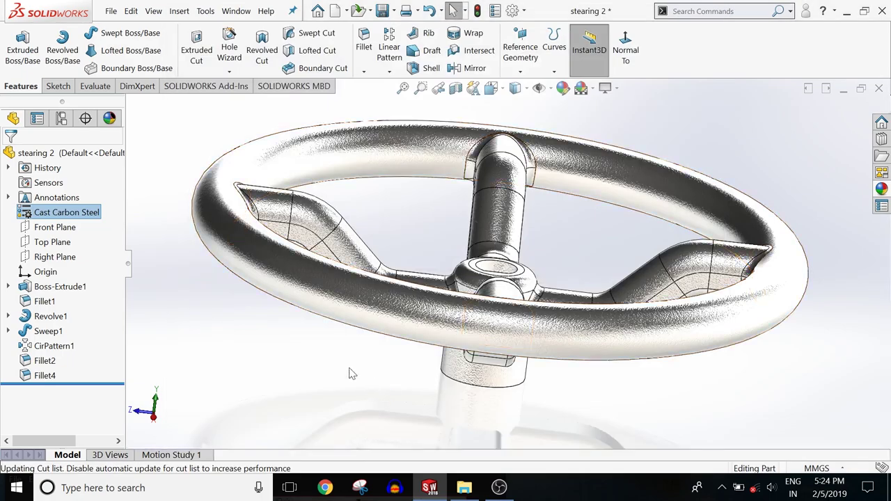
pyautogui.moveTo(352, 373)
pyautogui.mouseDown(button='middle')
pyautogui.moveTo(561, 247)
pyautogui.moveTo(600, 66)
pyautogui.mouseUp(button='middle')
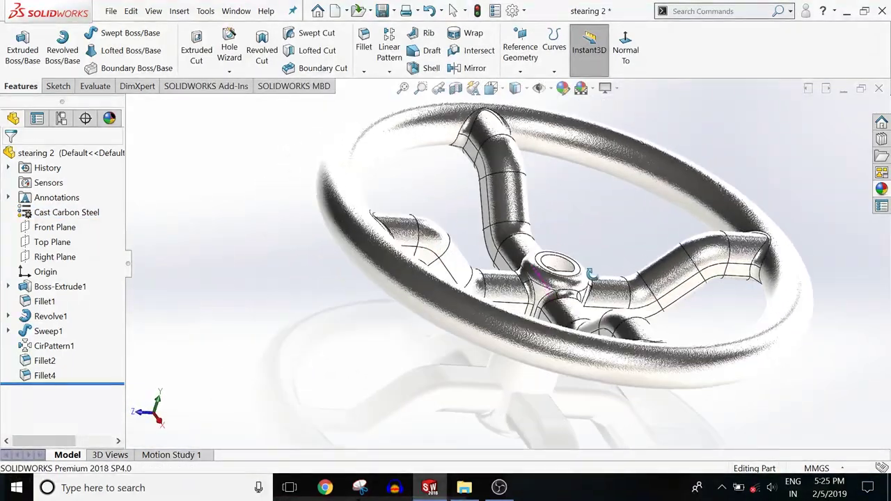
pyautogui.click(562, 88)
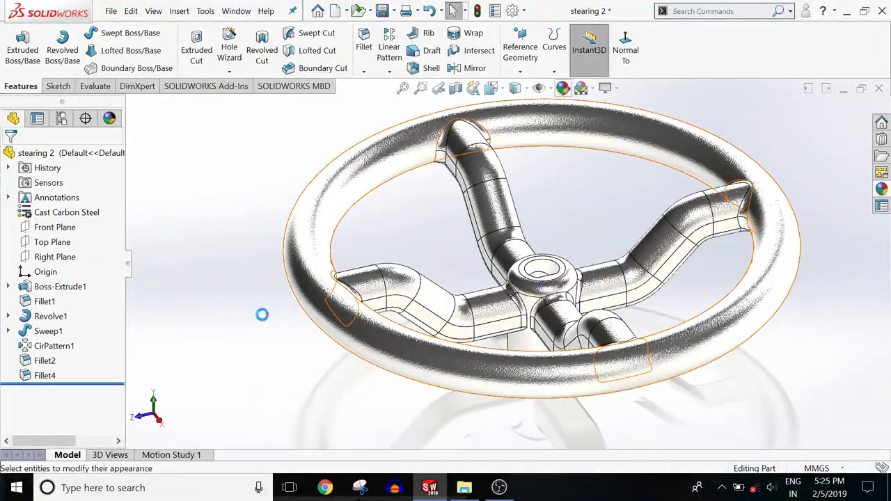
pyautogui.scroll(-5, 110, 310)
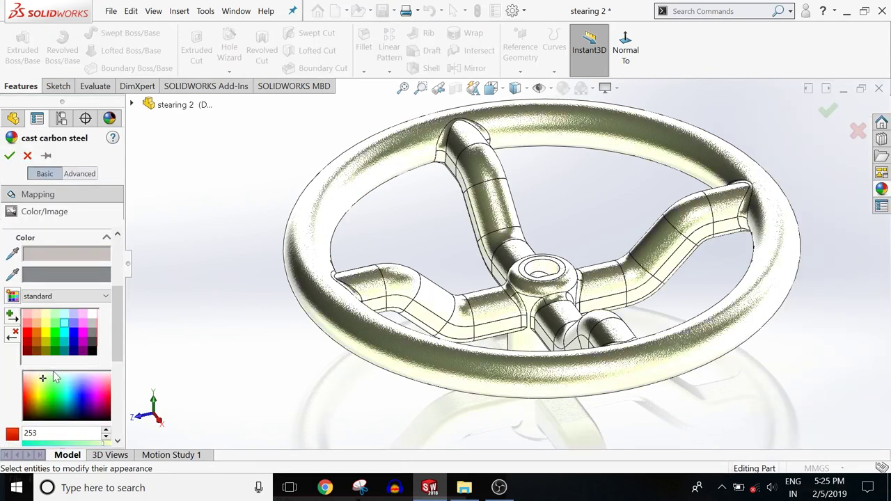
pyautogui.moveTo(56, 377)
pyautogui.mouseDown()
pyautogui.moveTo(59, 418)
pyautogui.moveTo(76, 414)
pyautogui.moveTo(83, 428)
pyautogui.moveTo(35, 374)
pyautogui.mouseUp()
pyautogui.moveTo(62, 425); pyautogui.dragTo(64, 436)
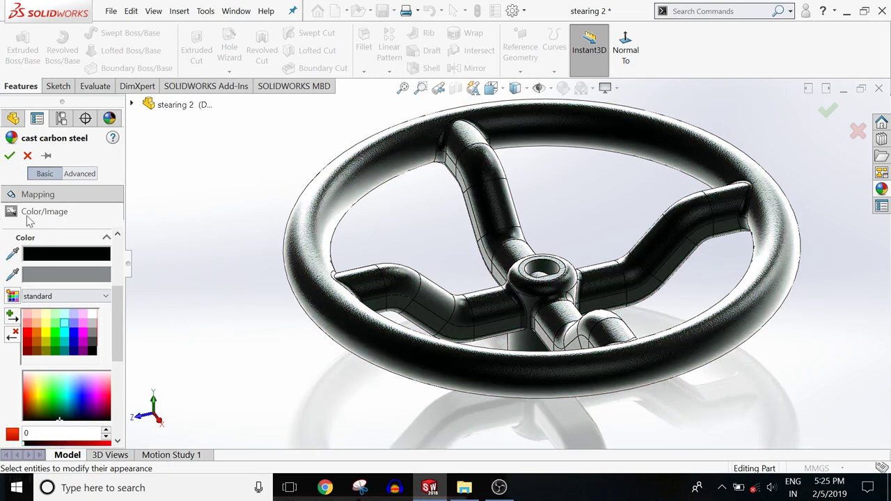
pyautogui.click(10, 155)
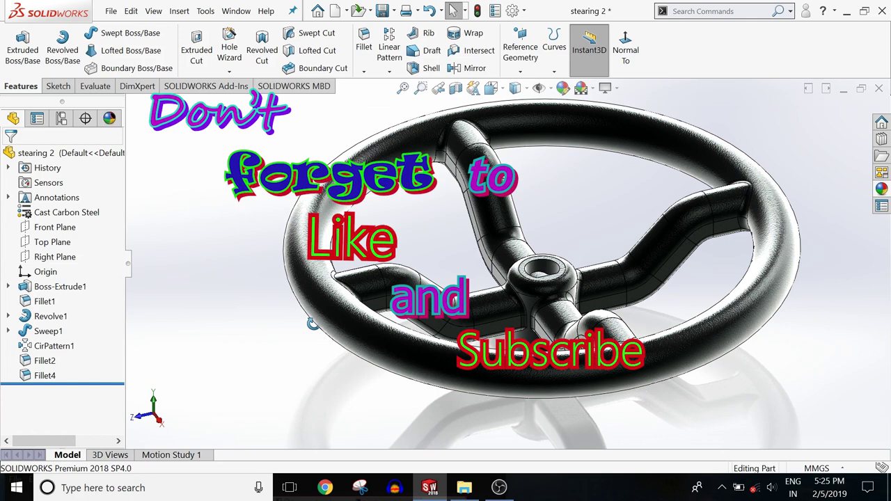